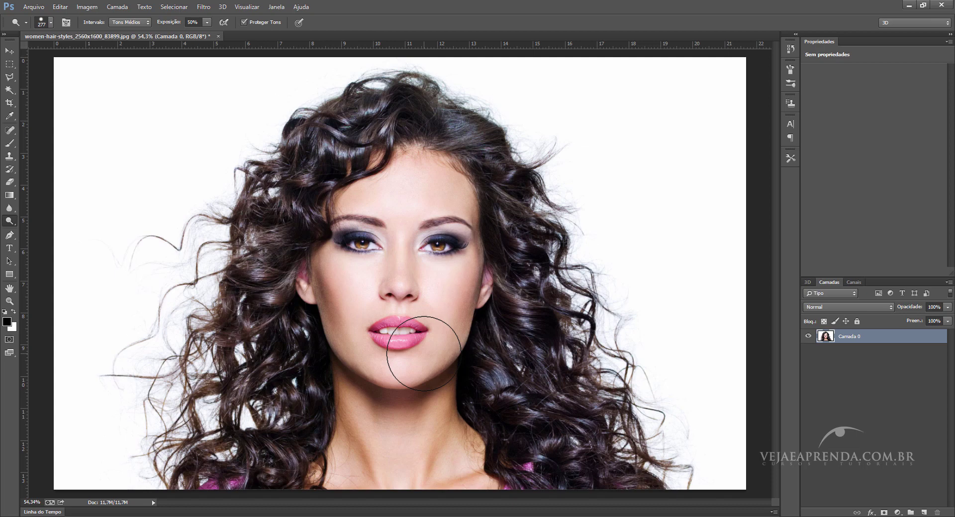
- Dodge the lips, chin and loose right-side hair strands at Midtones, 50% exposure
drag(424, 353, 411, 347)
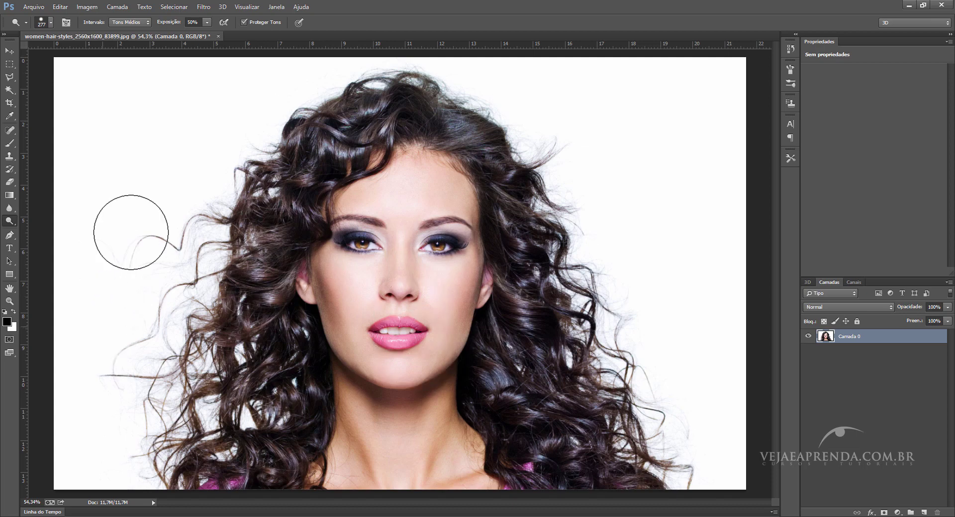
drag(660, 351, 651, 377)
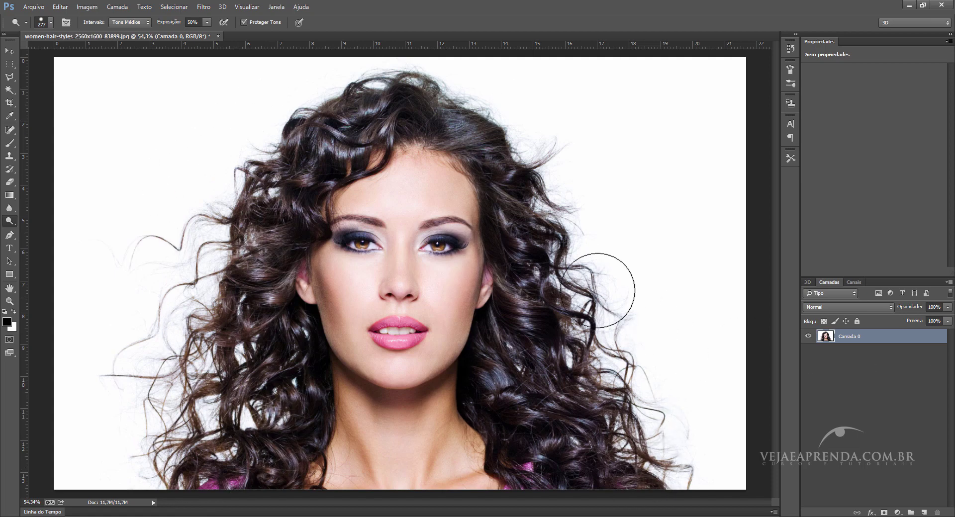
- Dodge the left hair highlights on the Azul channel, then duplicate and invert it
click(854, 282)
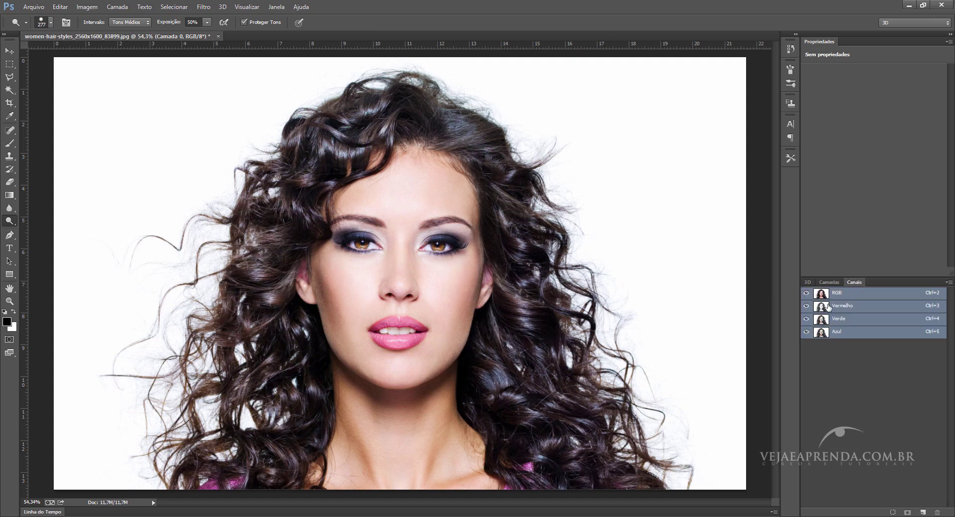
click(837, 333)
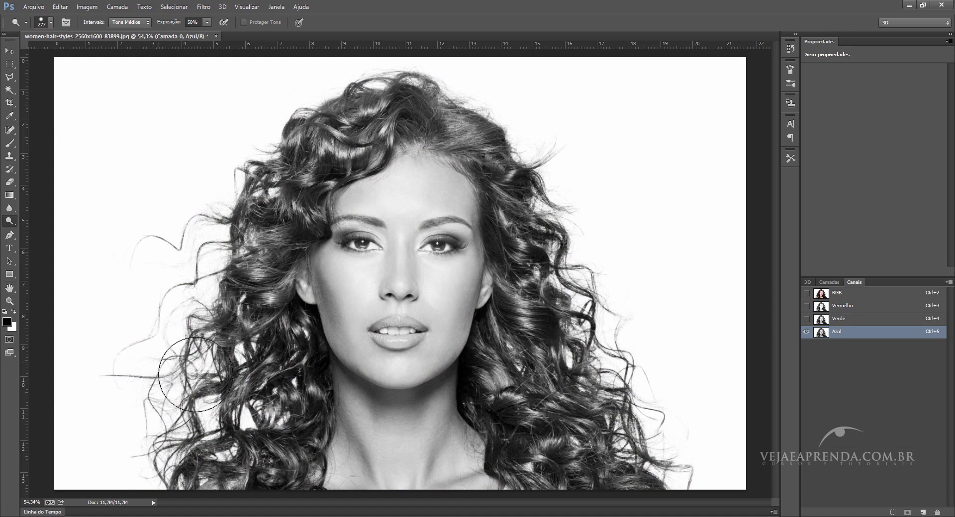
mouse_move(234, 234)
mouse_down()
mouse_move(260, 337)
mouse_move(270, 247)
mouse_up()
drag(842, 333, 924, 512)
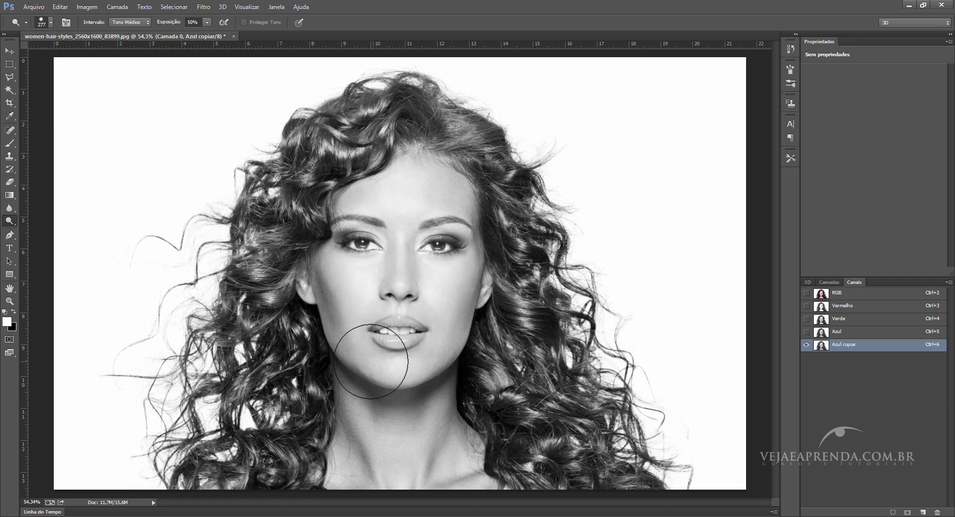
key(ctrl+i)
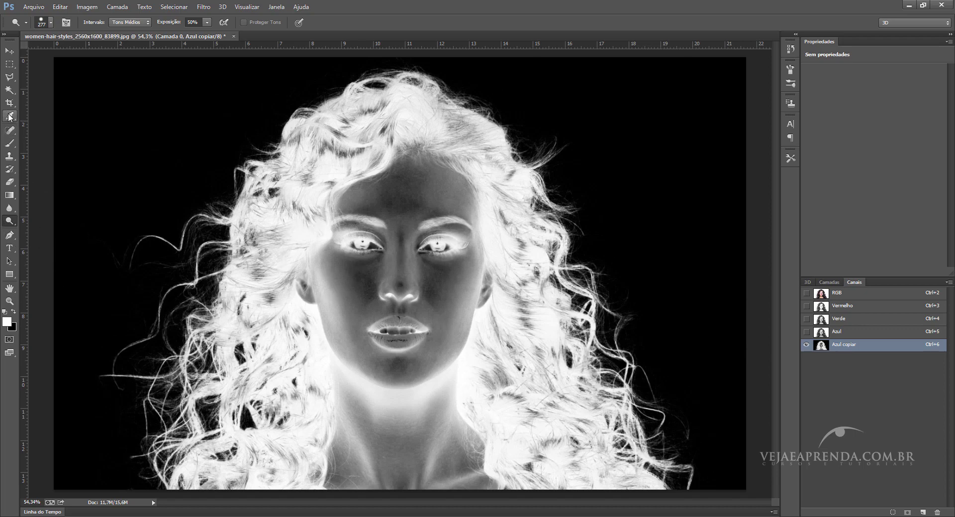
- Paint the mouth, nose, cheek and grey hair areas solid white on Azul copiar
click(10, 145)
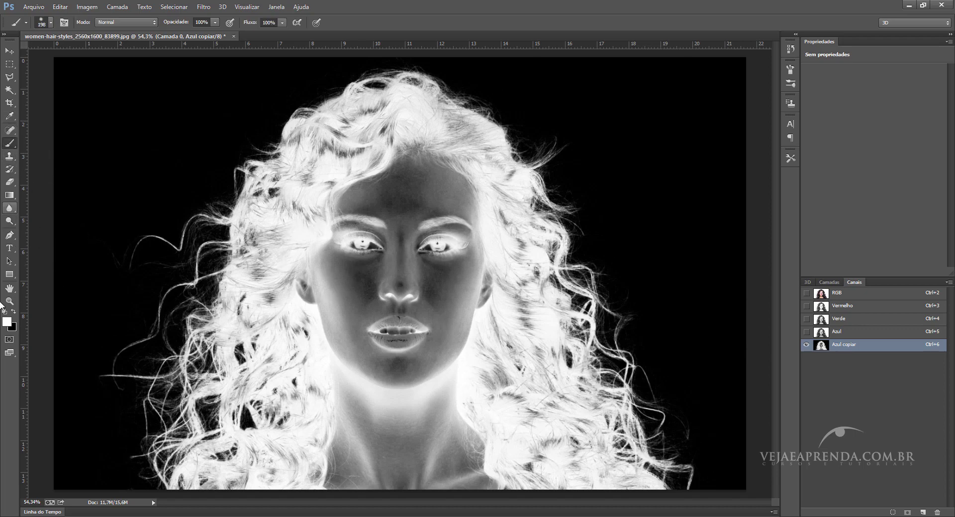
mouse_move(400, 319)
mouse_down()
mouse_move(394, 335)
mouse_move(456, 241)
mouse_move(405, 179)
mouse_move(356, 223)
mouse_move(314, 198)
mouse_move(363, 134)
mouse_move(416, 145)
mouse_move(443, 139)
mouse_move(473, 170)
mouse_move(422, 169)
mouse_move(489, 212)
mouse_move(500, 175)
mouse_move(507, 323)
mouse_move(481, 305)
mouse_move(492, 423)
mouse_move(443, 438)
mouse_move(386, 367)
mouse_move(359, 486)
mouse_move(309, 454)
mouse_move(288, 473)
mouse_move(356, 390)
mouse_move(345, 292)
mouse_move(313, 279)
mouse_move(362, 267)
mouse_move(416, 255)
mouse_move(445, 317)
mouse_move(505, 309)
mouse_move(544, 363)
mouse_move(549, 413)
mouse_move(511, 426)
mouse_move(437, 501)
mouse_move(368, 469)
mouse_move(501, 383)
mouse_move(485, 277)
mouse_move(518, 270)
mouse_move(517, 241)
mouse_move(471, 150)
mouse_move(363, 134)
mouse_move(331, 145)
mouse_move(267, 266)
mouse_move(283, 279)
mouse_move(268, 300)
mouse_move(314, 331)
mouse_move(304, 397)
mouse_move(278, 401)
mouse_move(337, 462)
mouse_move(246, 484)
mouse_move(526, 492)
mouse_move(522, 444)
mouse_move(558, 472)
mouse_move(618, 496)
mouse_up()
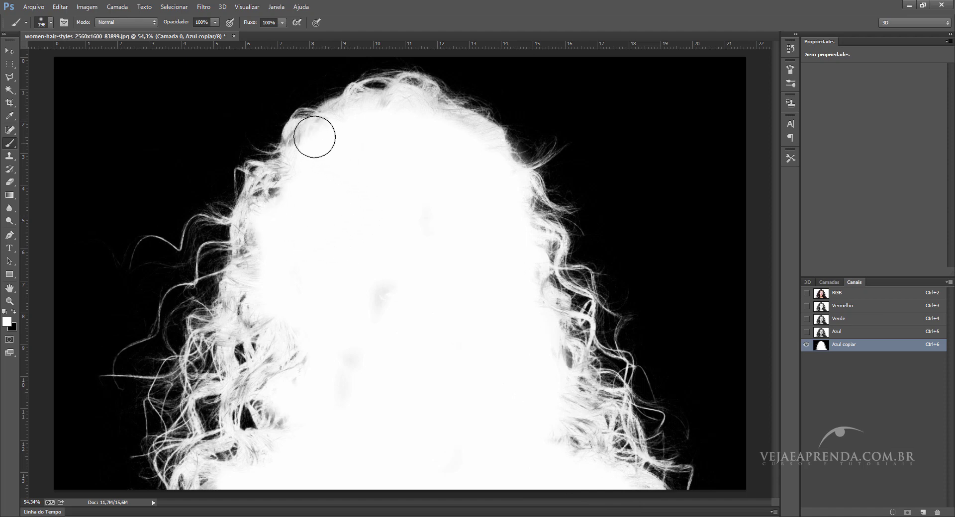
drag(314, 137, 422, 130)
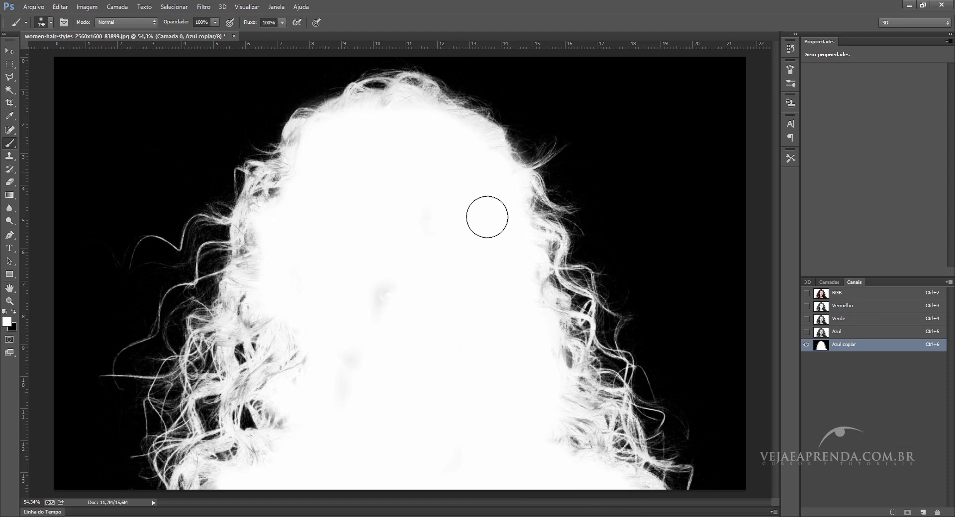
drag(538, 382, 545, 416)
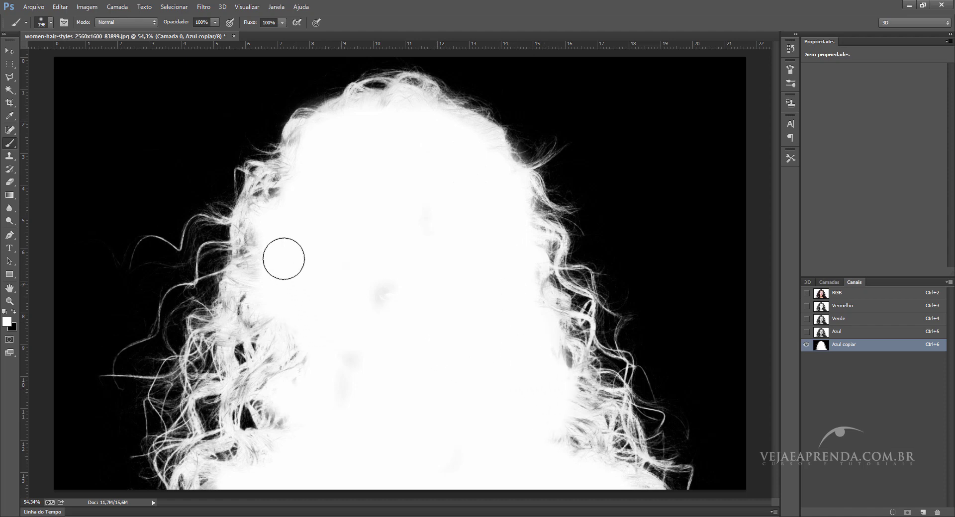
drag(284, 258, 267, 268)
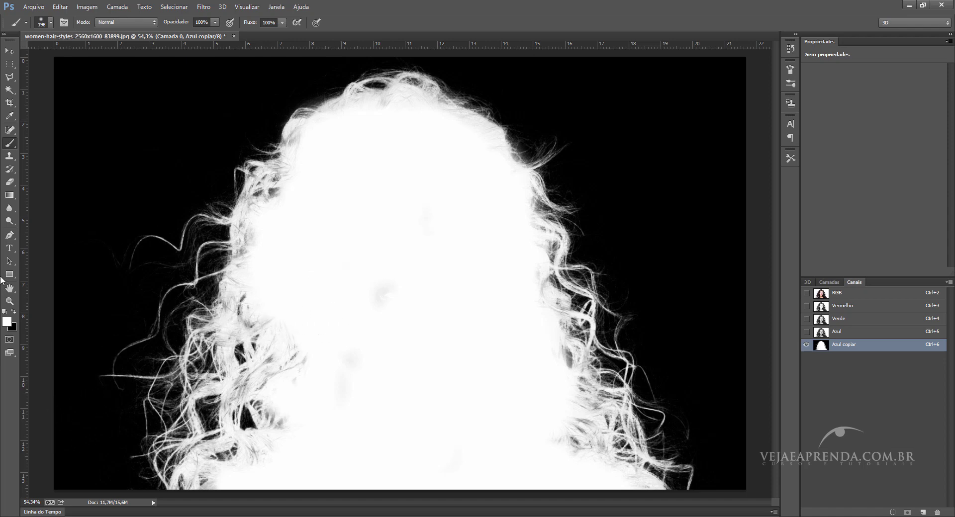
- Dodge the hair strands along the left, lower-right and top edges of Azul copiar
click(10, 223)
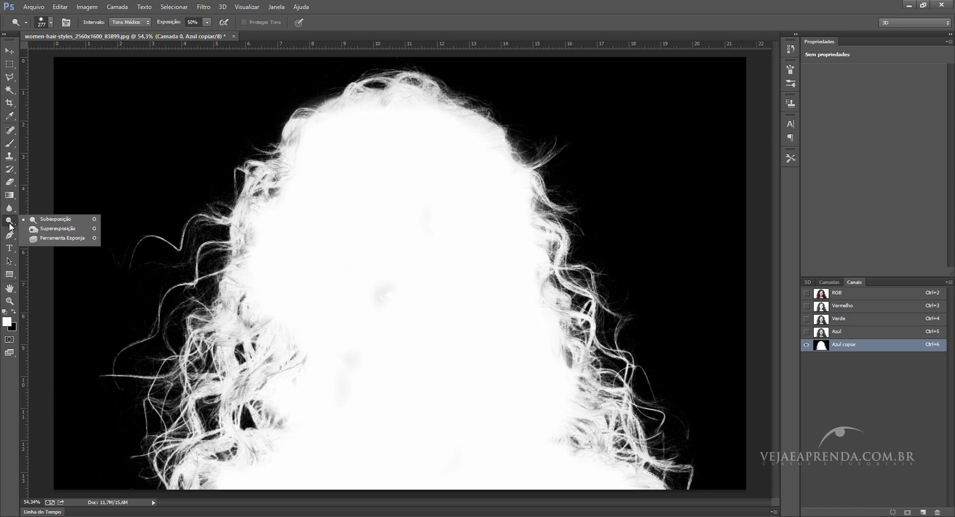
click(55, 219)
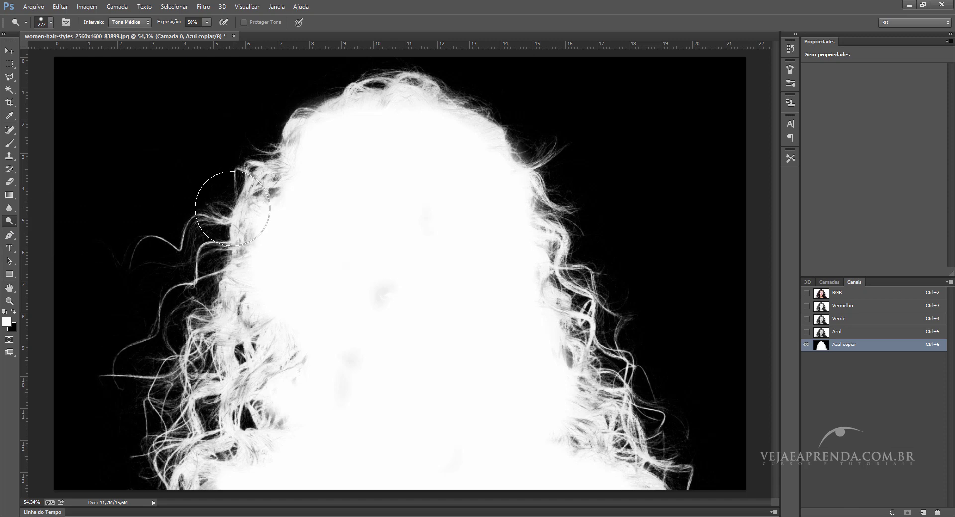
right_click(331, 242)
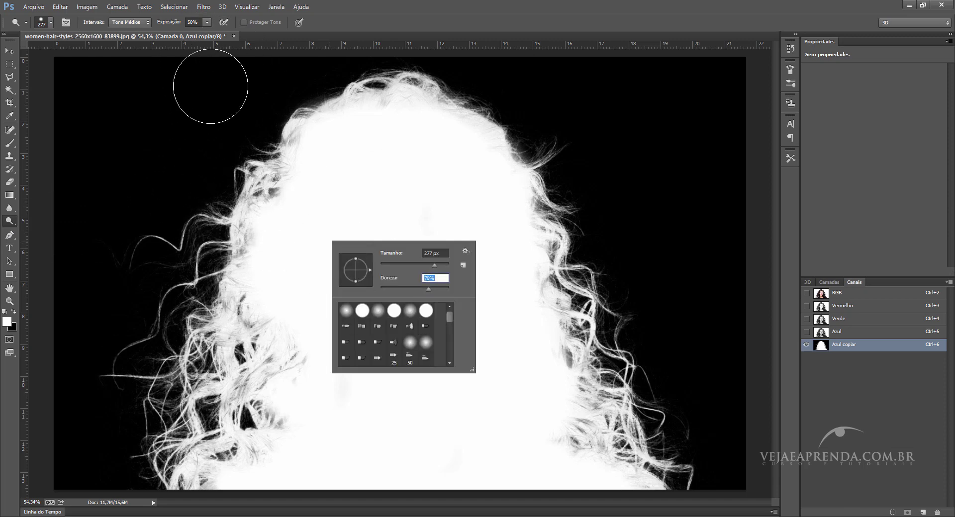
key(Return)
mouse_move(308, 117)
mouse_down()
mouse_move(529, 193)
mouse_move(639, 472)
mouse_up()
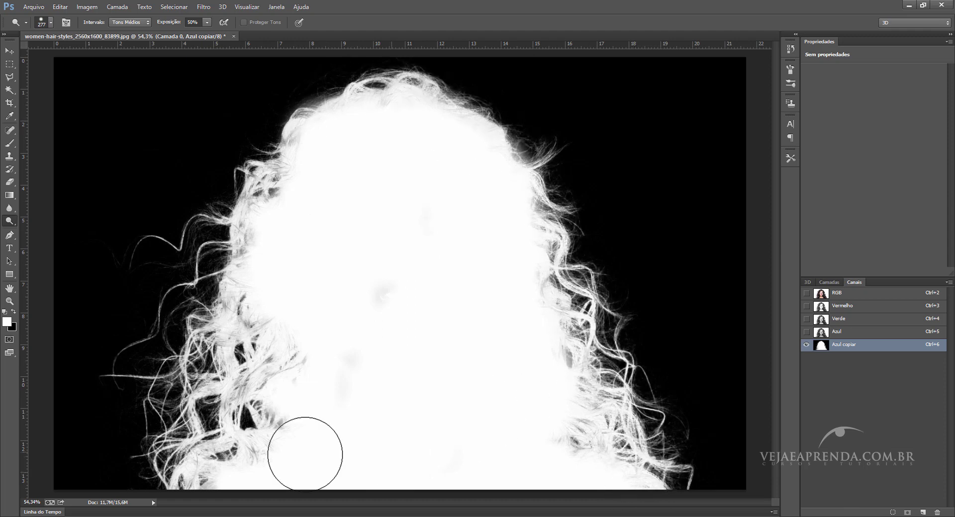
mouse_move(221, 424)
mouse_down()
mouse_move(208, 289)
mouse_move(377, 378)
mouse_up()
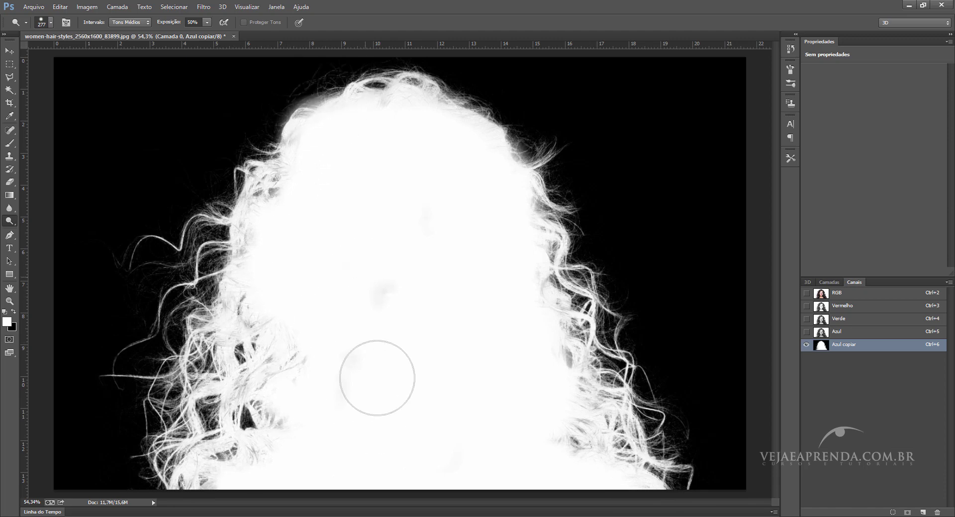
mouse_move(447, 166)
mouse_down()
mouse_move(666, 471)
mouse_move(607, 394)
mouse_up()
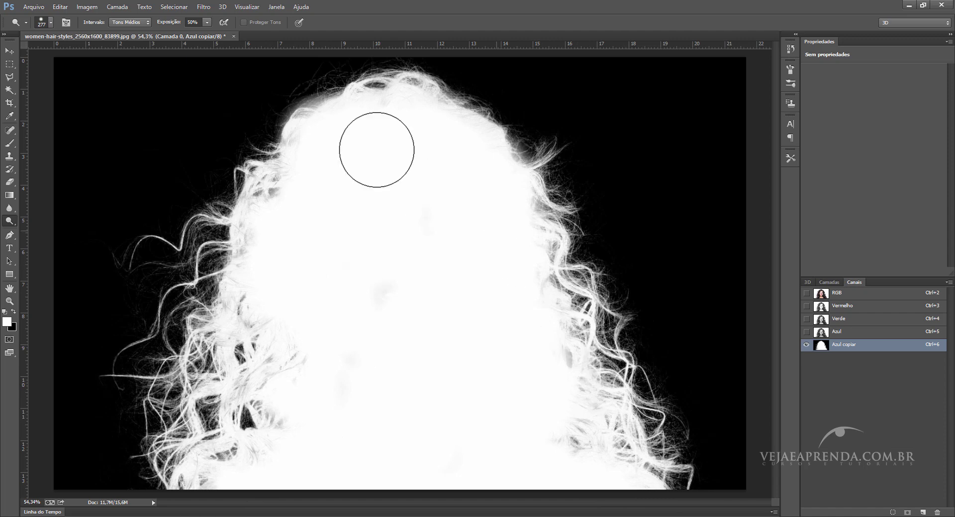
drag(377, 150, 469, 166)
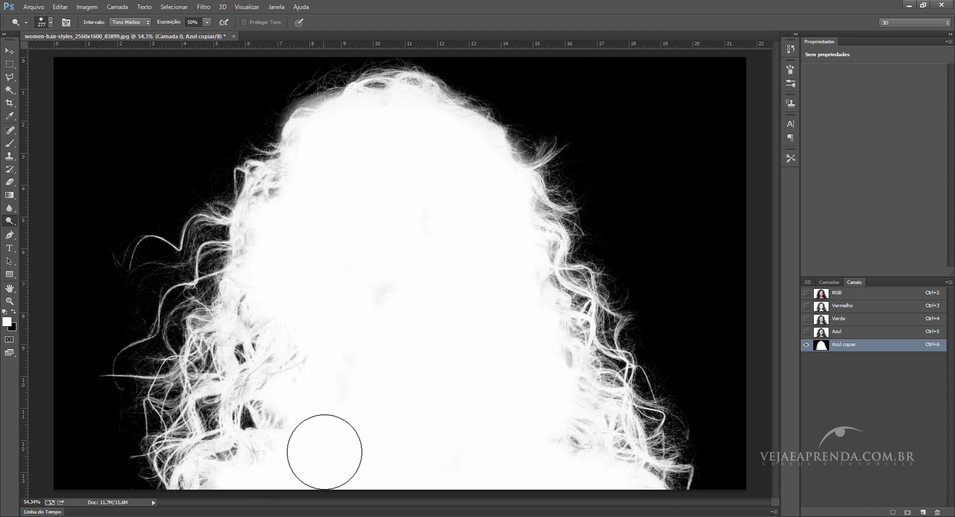
- Load Azul copiar as a selection and apply it as a layer mask on Camada 0
ctrl+click(822, 349)
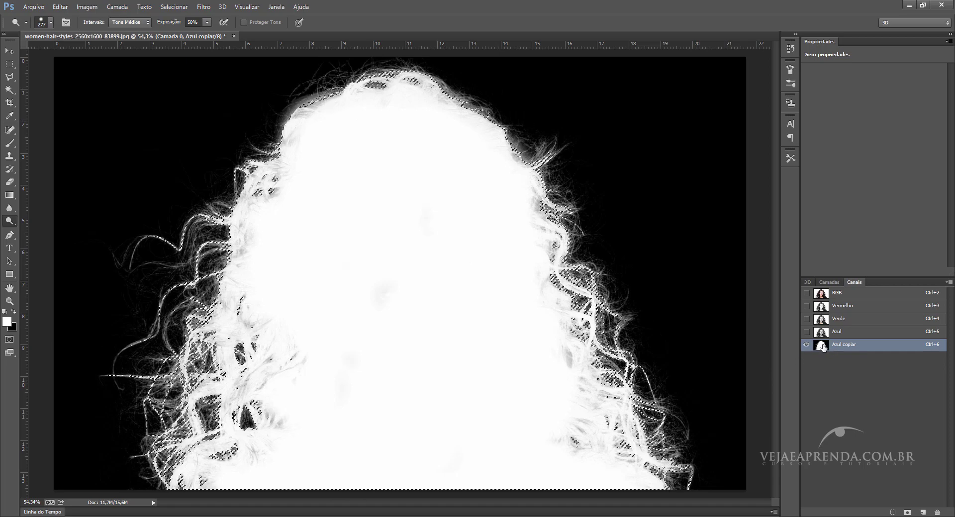
key(F7)
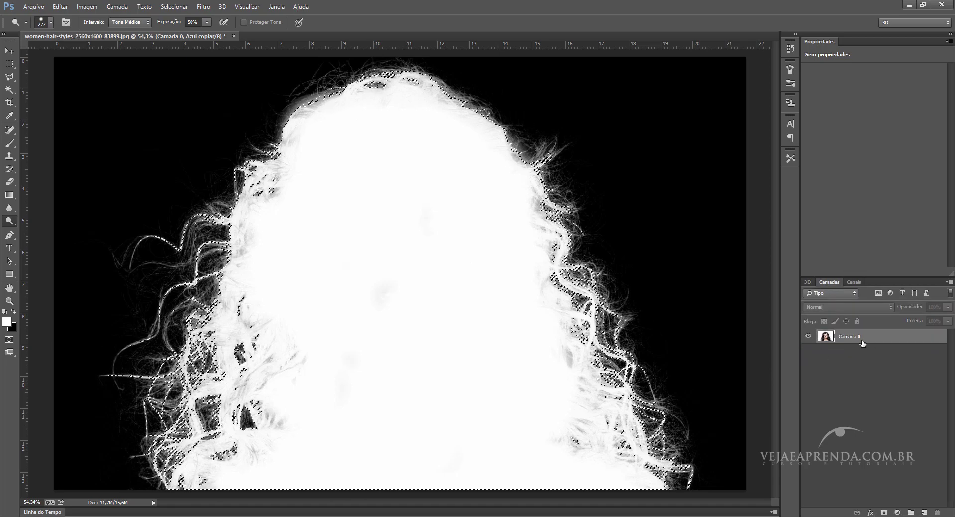
click(883, 512)
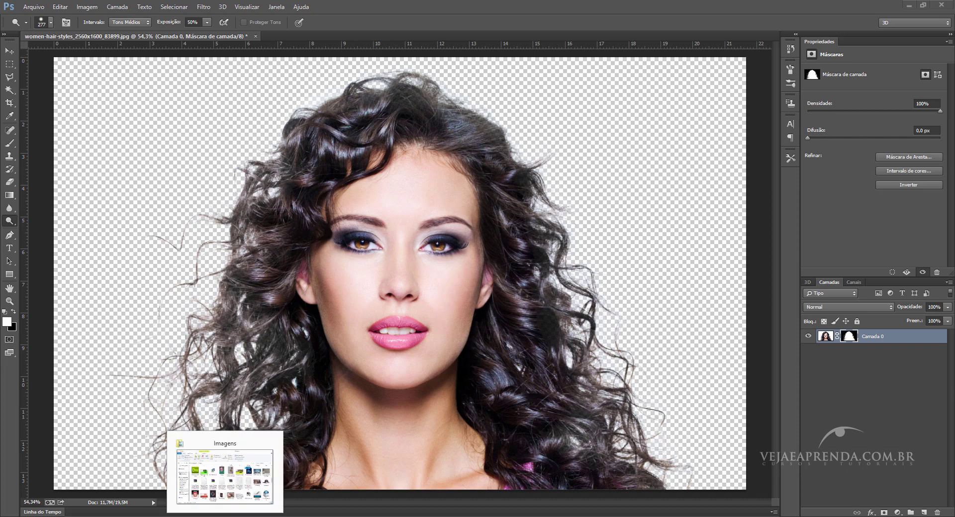
- Place the grungy paper image, rotated to landscape and scaled to cover the canvas
click(225, 470)
drag(721, 343, 572, 199)
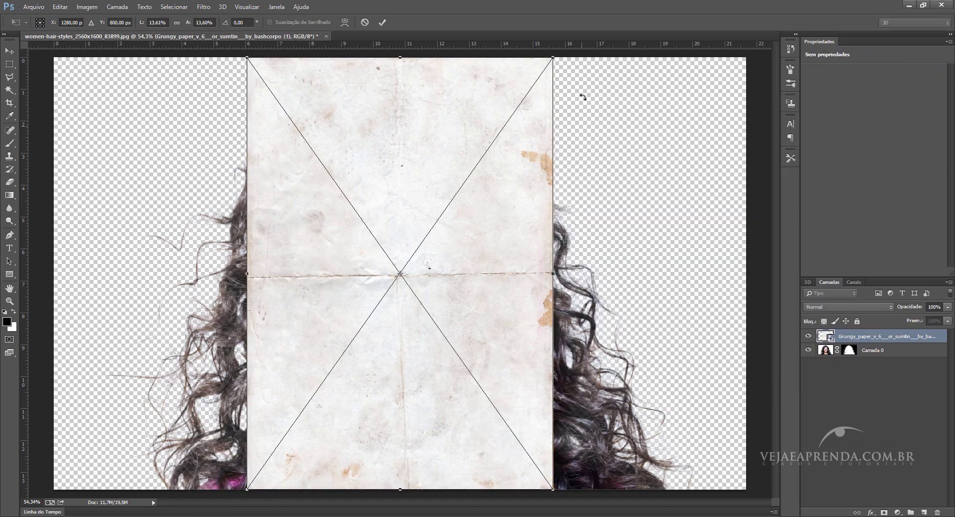
drag(582, 97, 249, 104)
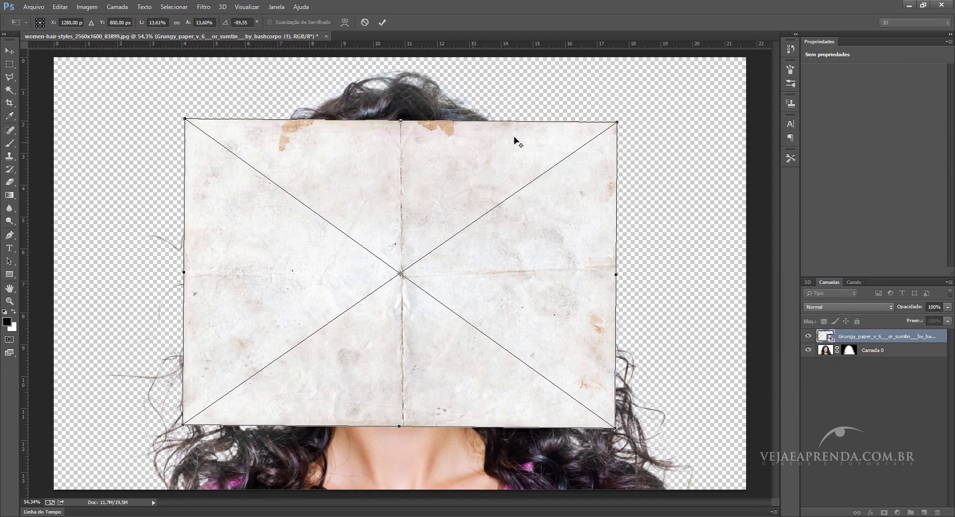
drag(639, 121, 774, 28)
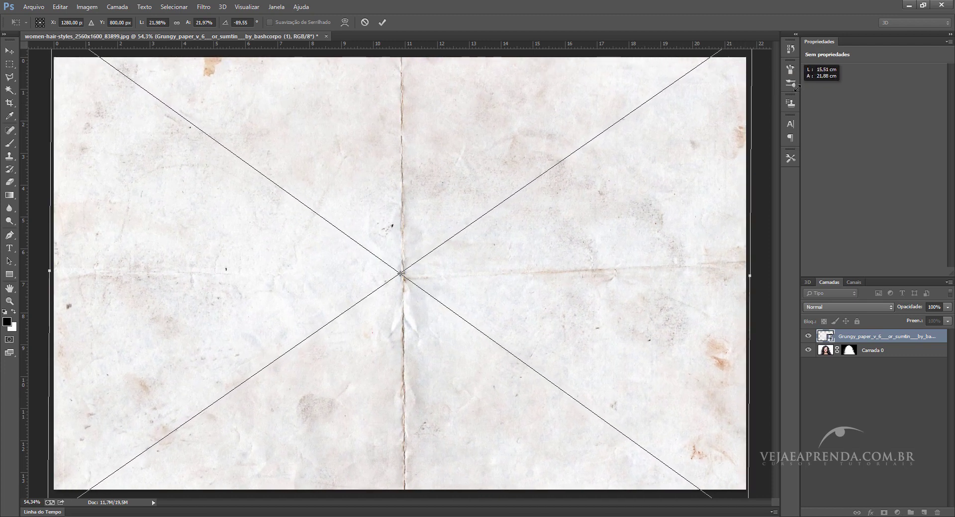
key(Return)
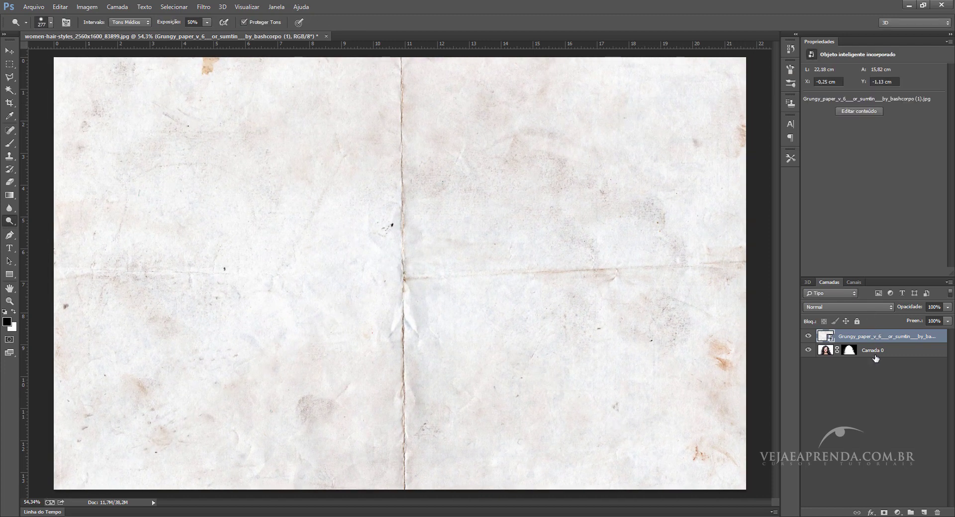
- Move Camada 0 above the paper and shrink the woman to about 59%, nudged upward
drag(875, 351, 875, 330)
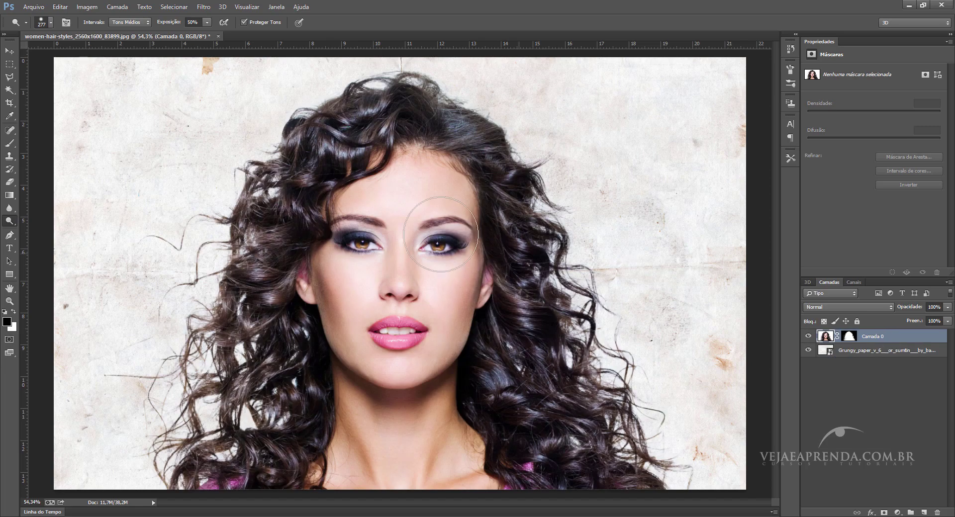
key(v)
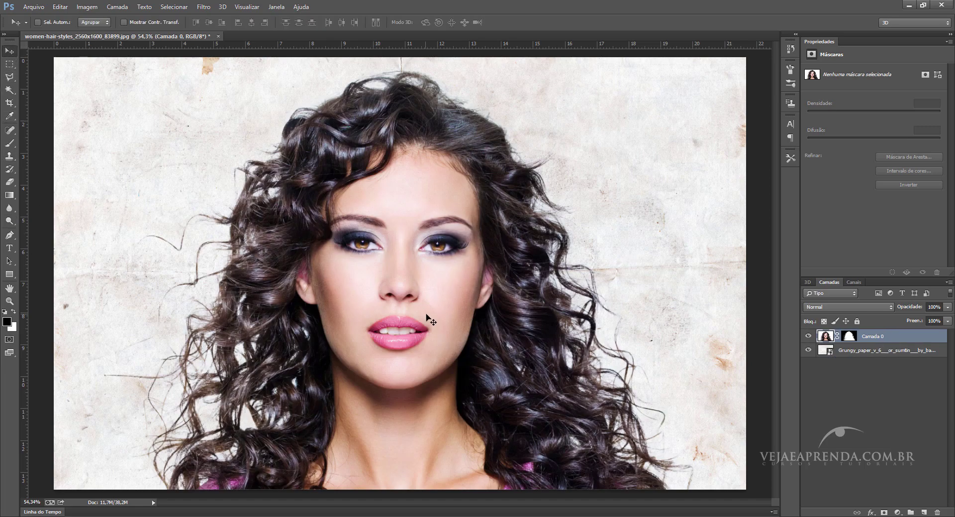
key(ctrl+t)
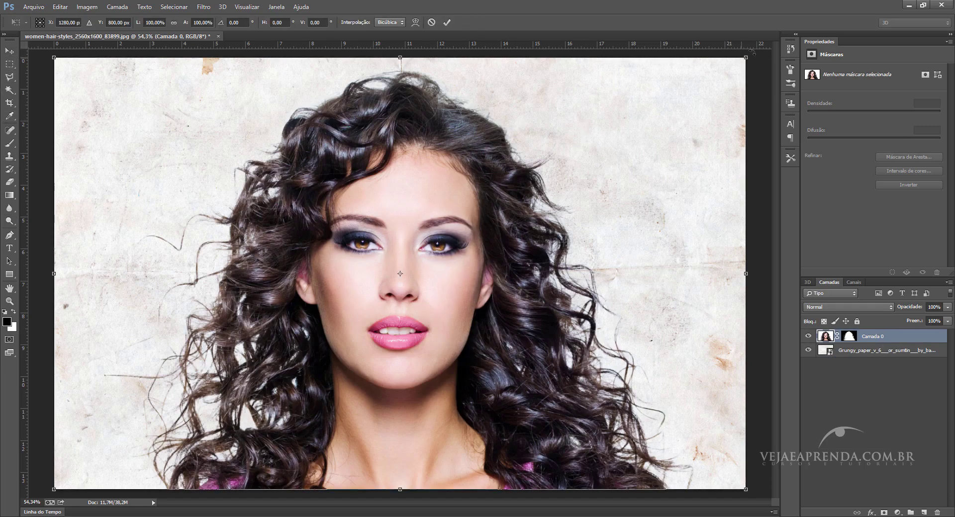
drag(745, 58, 603, 148)
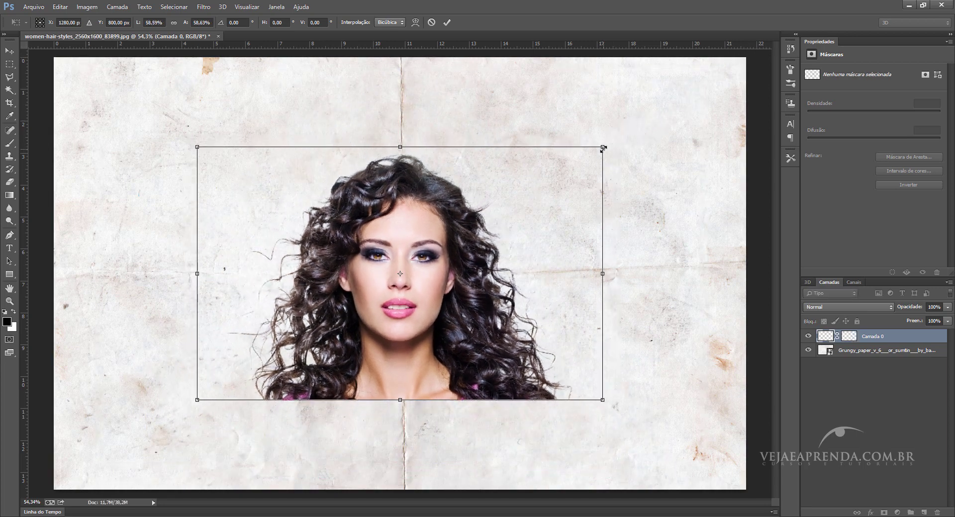
key(Return)
drag(418, 285, 419, 265)
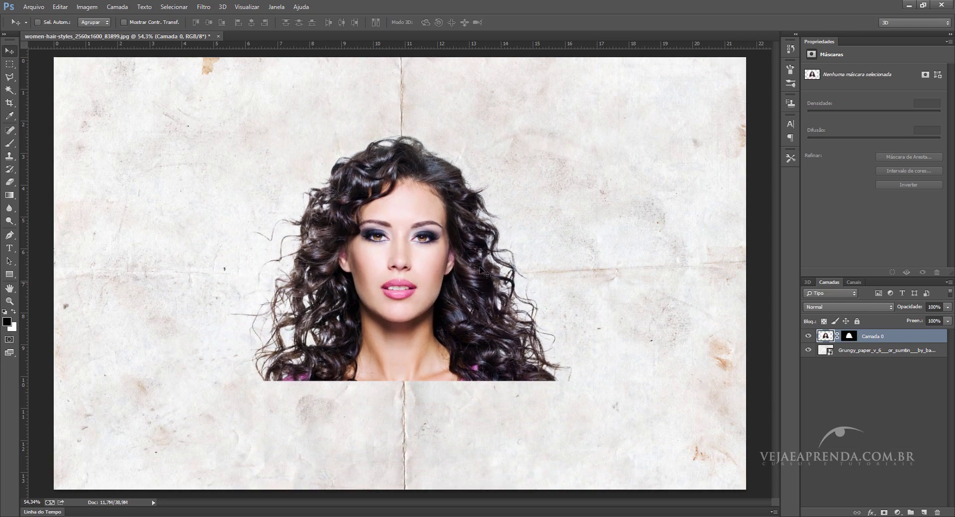
- Enlarge the woman slightly from her centre and shift her up and right
key(ctrl+t)
drag(602, 129, 653, 117)
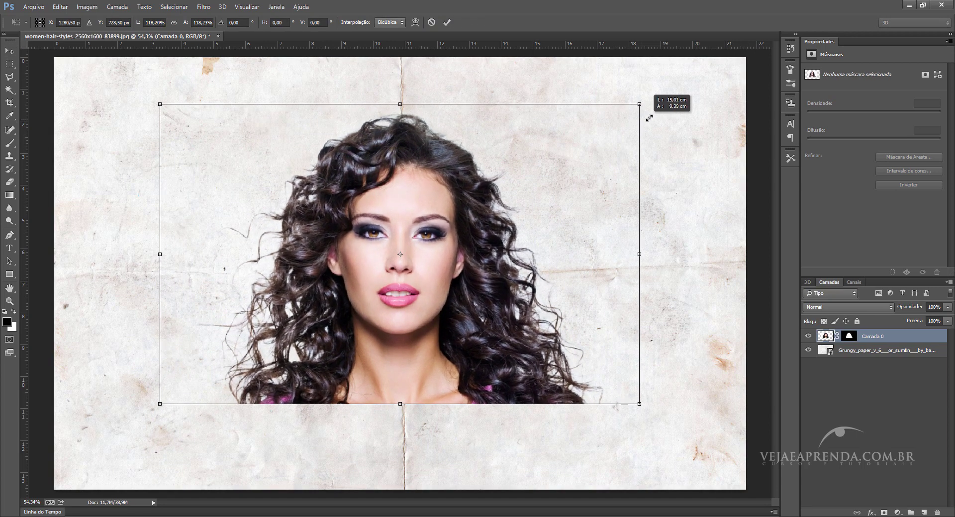
key(Return)
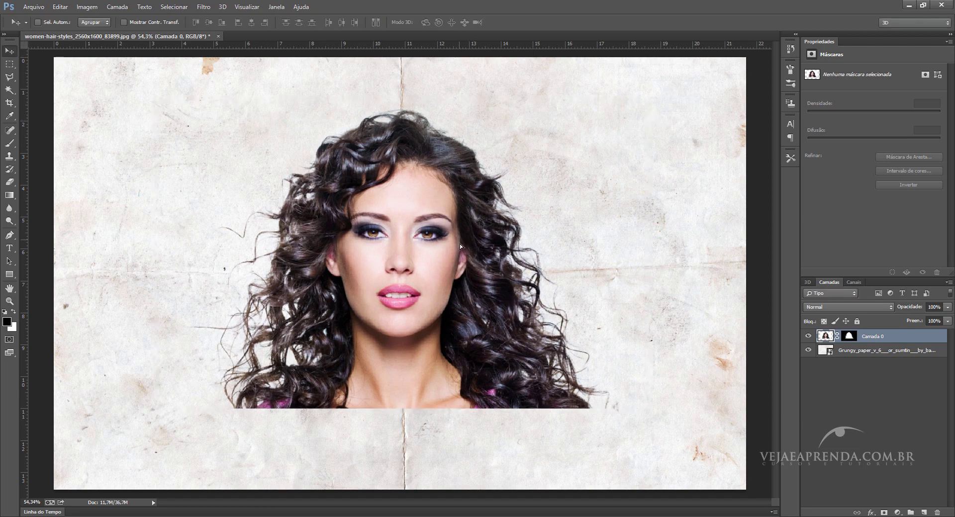
drag(459, 243, 464, 228)
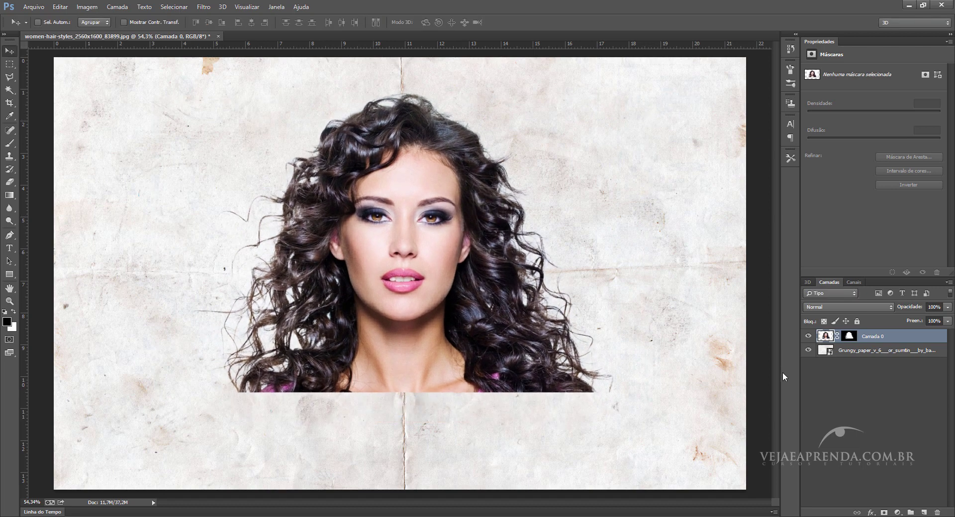
- Add a Black & White adjustment layer with the Reds and Yellows sliders lowered
click(897, 513)
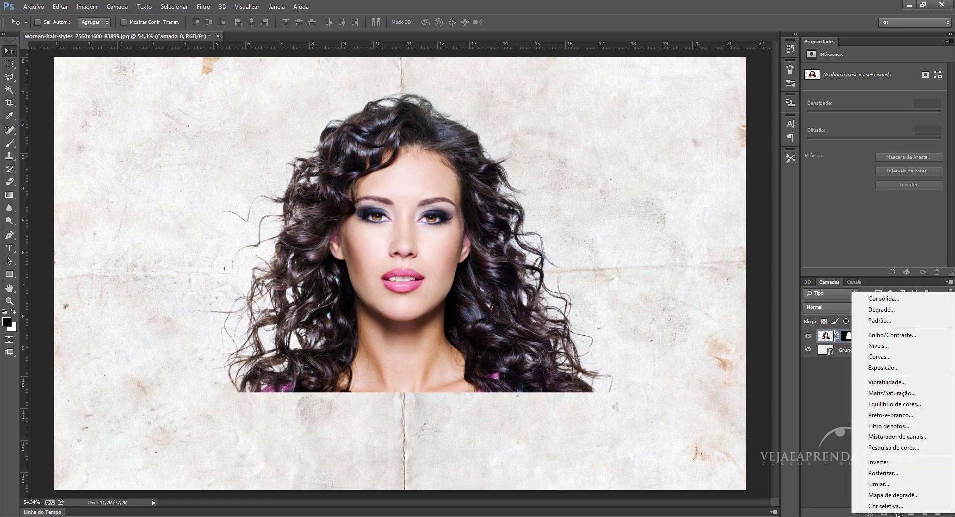
click(897, 415)
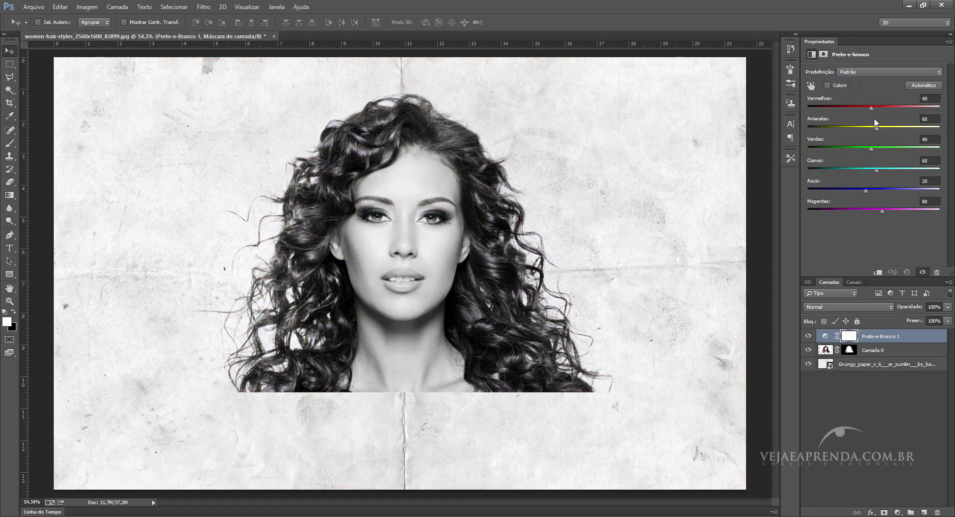
drag(870, 108, 855, 109)
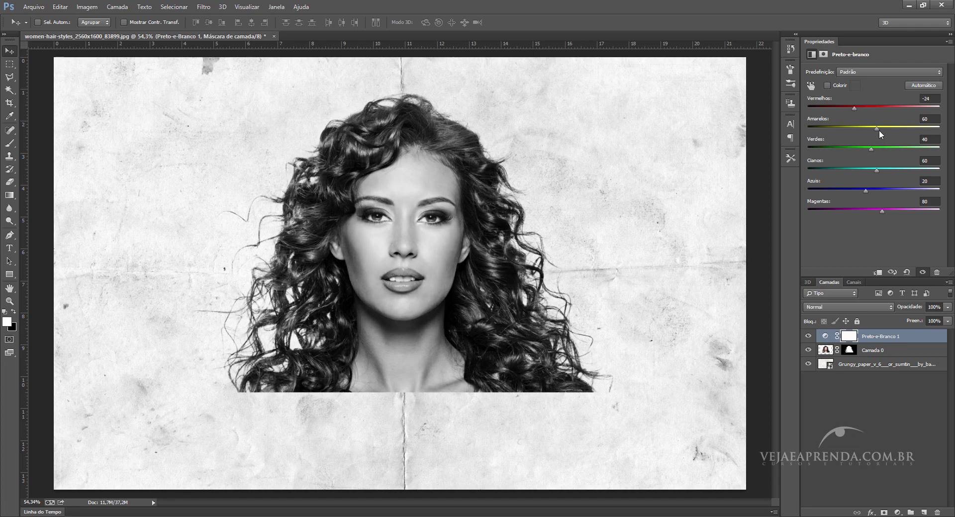
mouse_move(879, 130)
mouse_down()
mouse_move(898, 127)
mouse_move(873, 129)
mouse_up()
click(918, 420)
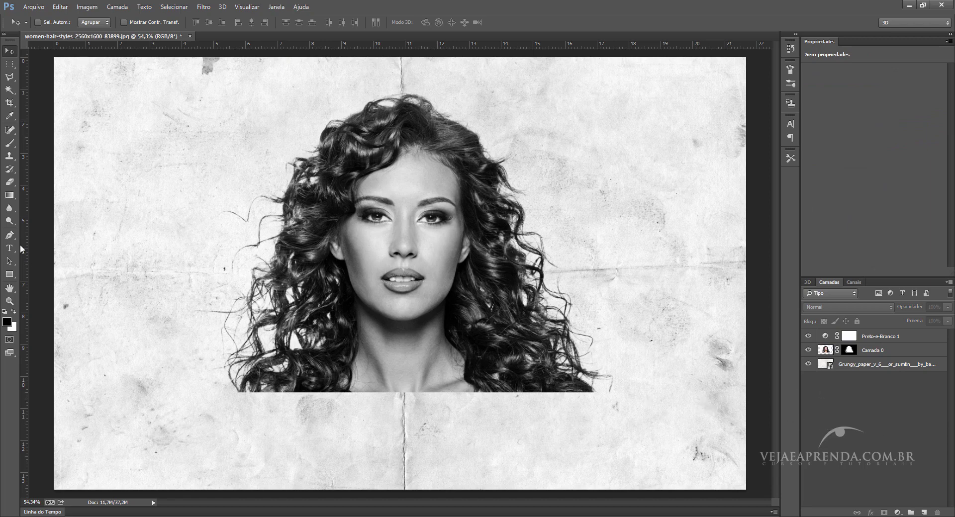
- Add a new empty layer above the grungy paper and choose the 1152 splatter brush
click(10, 143)
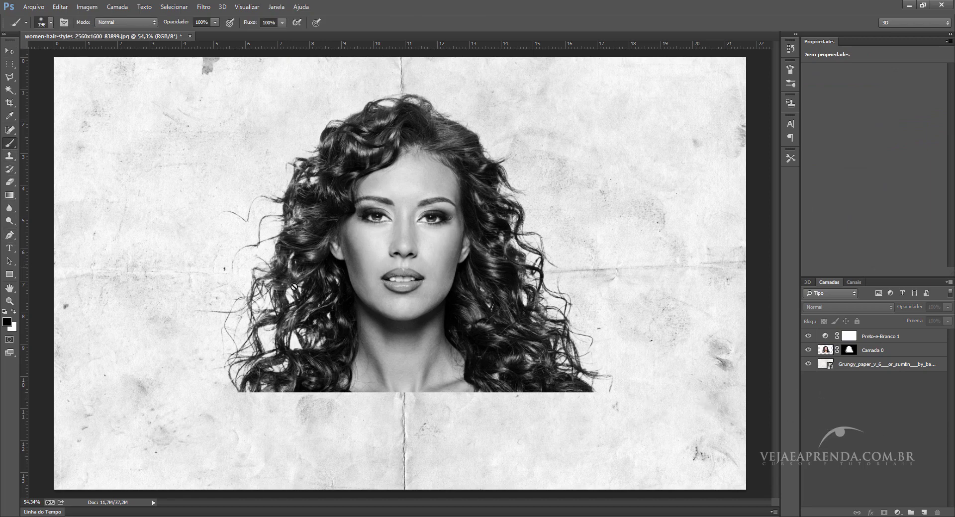
click(904, 364)
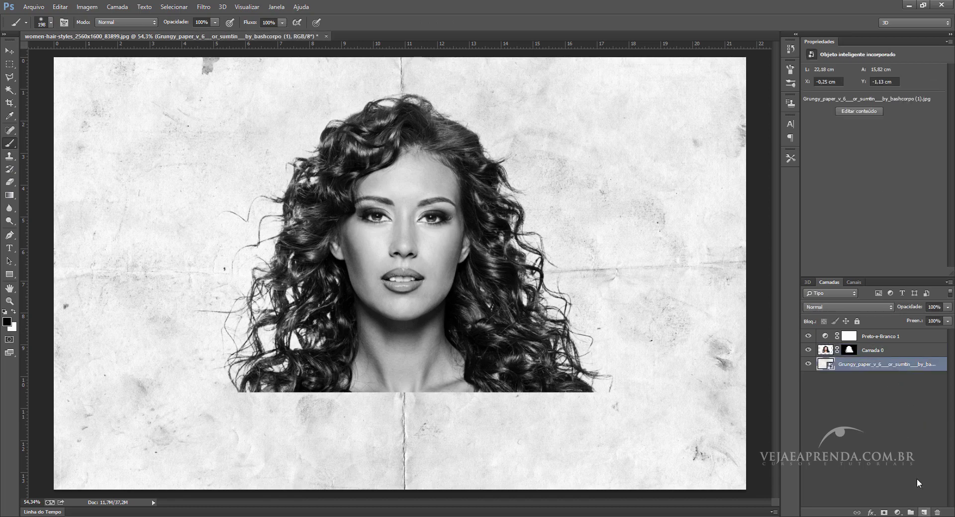
click(923, 513)
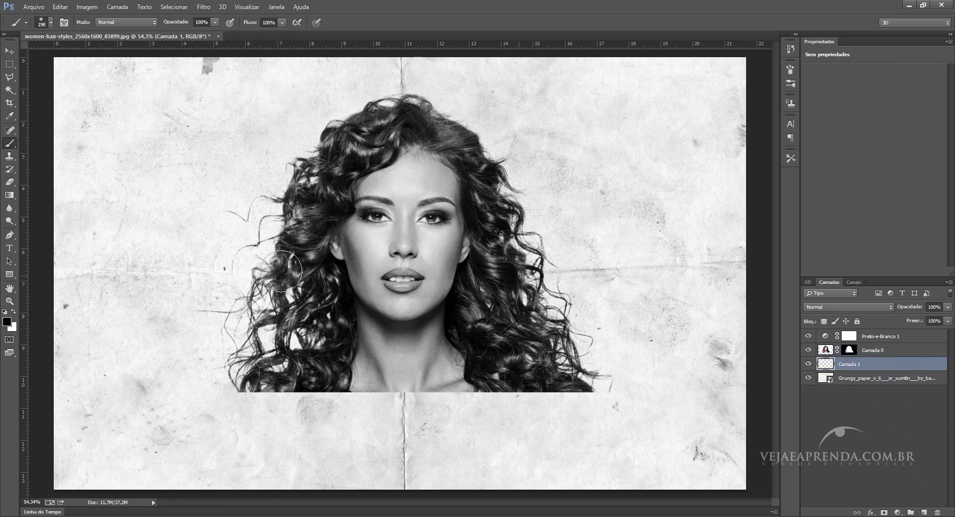
right_click(234, 285)
drag(356, 360, 356, 398)
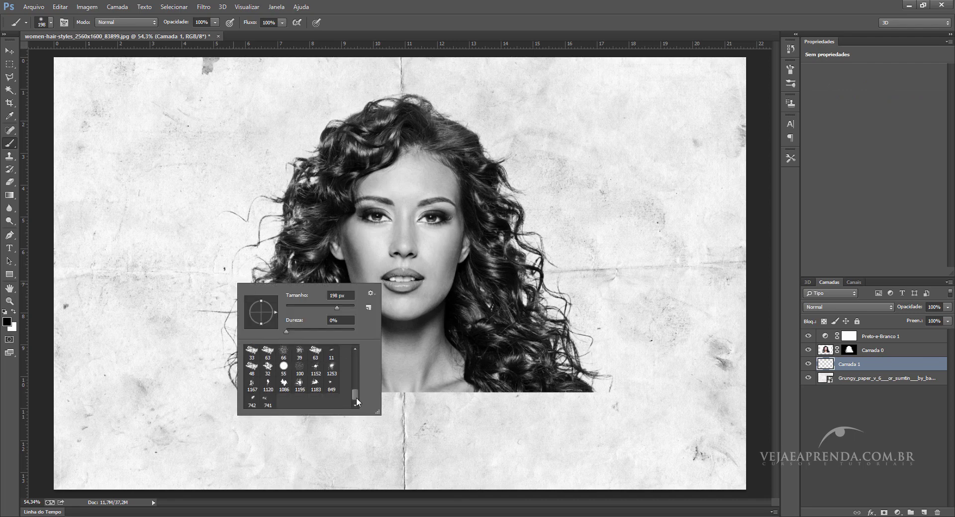
click(316, 369)
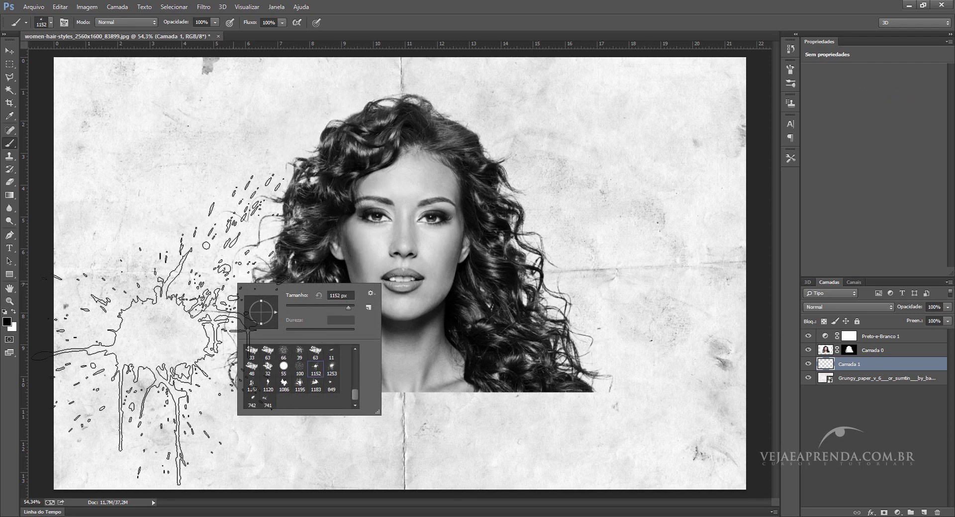
click(902, 336)
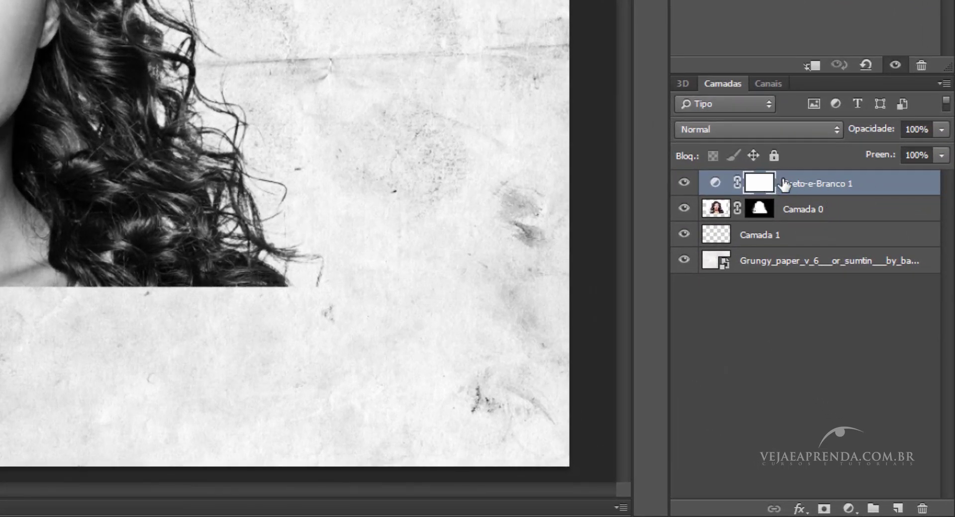
- Clip the Black & White adjustment to Camada 0 so only the woman turns monochrome
drag(776, 185, 829, 187)
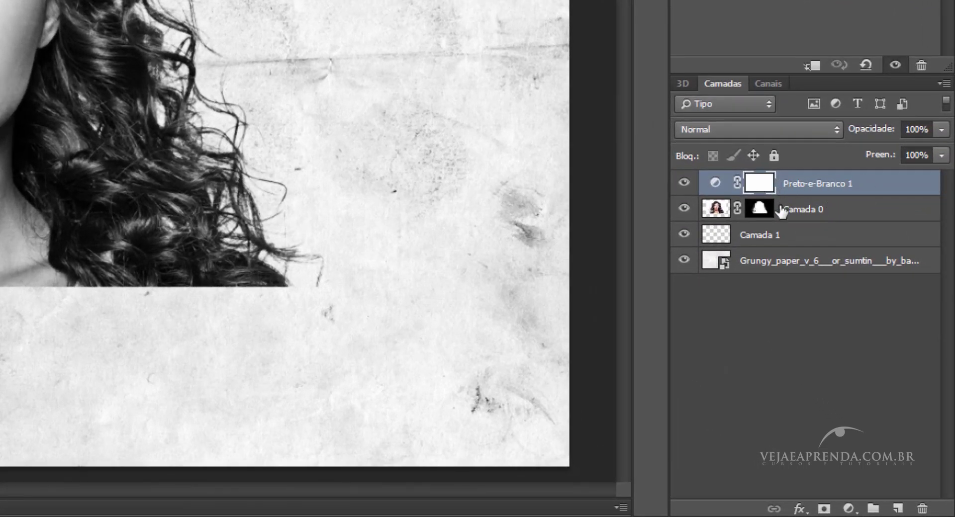
alt+click(846, 196)
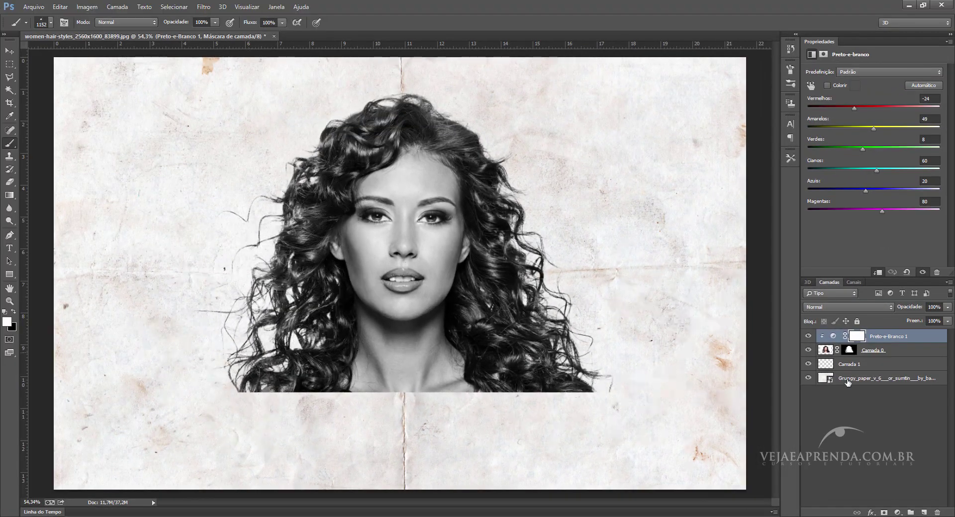
click(873, 370)
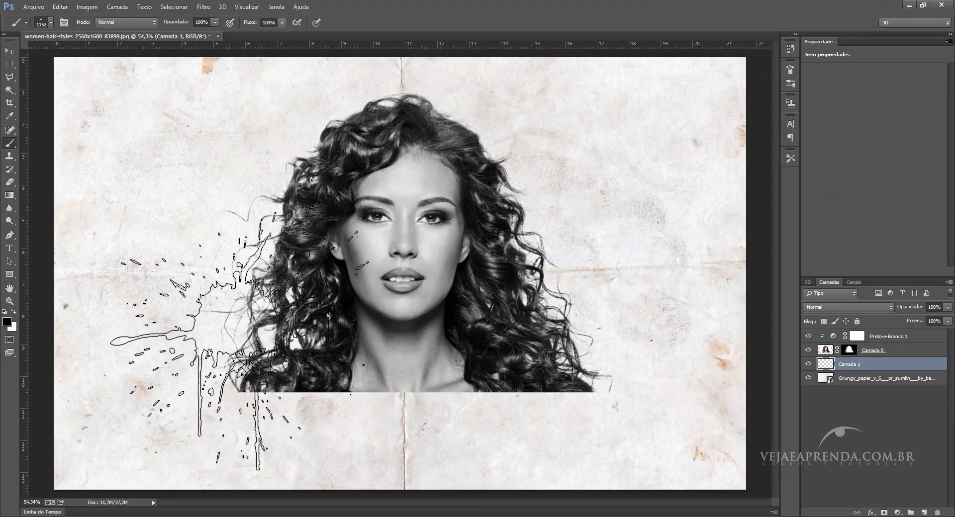
- Undo a test black splatter and set the foreground colour to a light grey
click(244, 318)
key(ctrl+alt+z)
key(ctrl+alt+z)
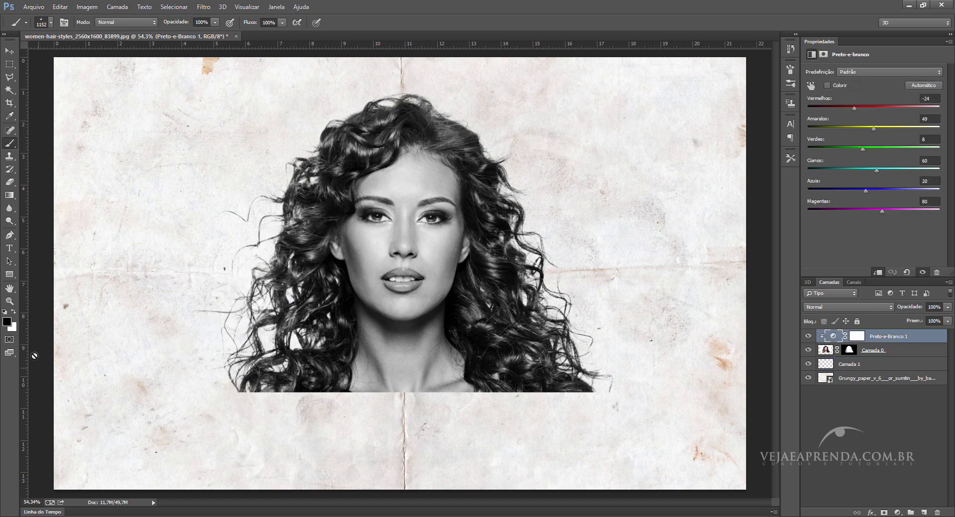
click(7, 322)
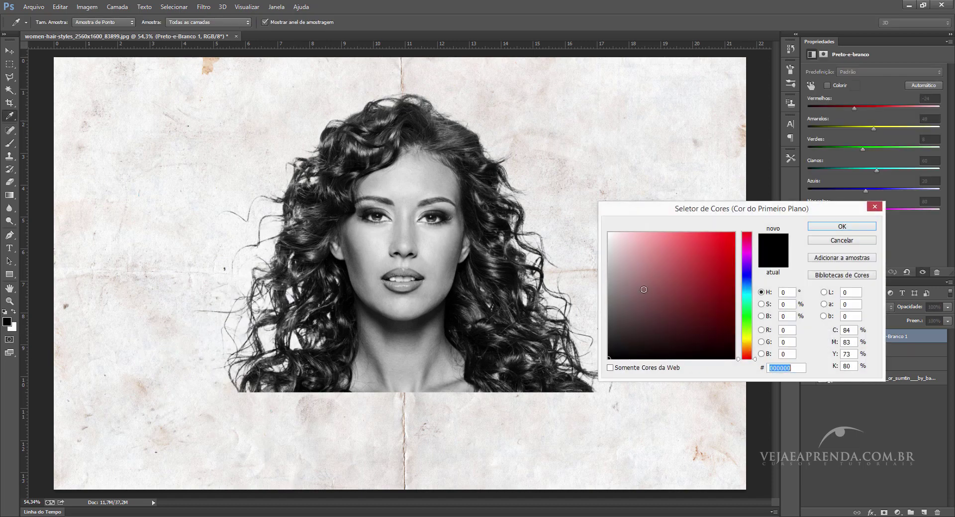
click(613, 294)
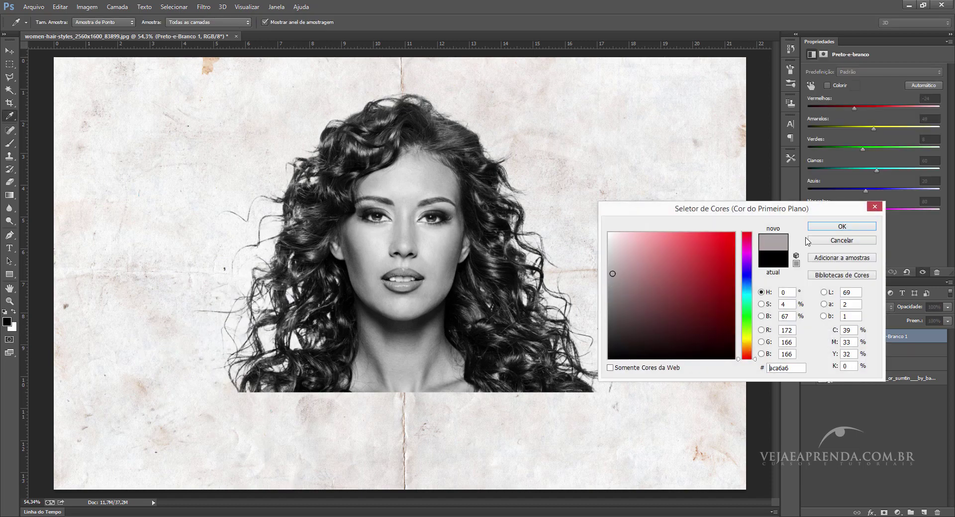
click(841, 226)
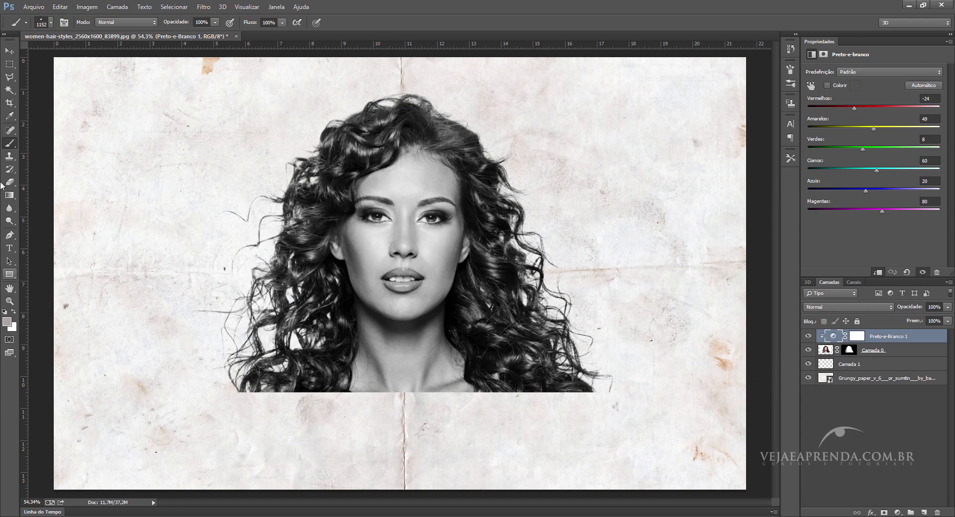
click(849, 362)
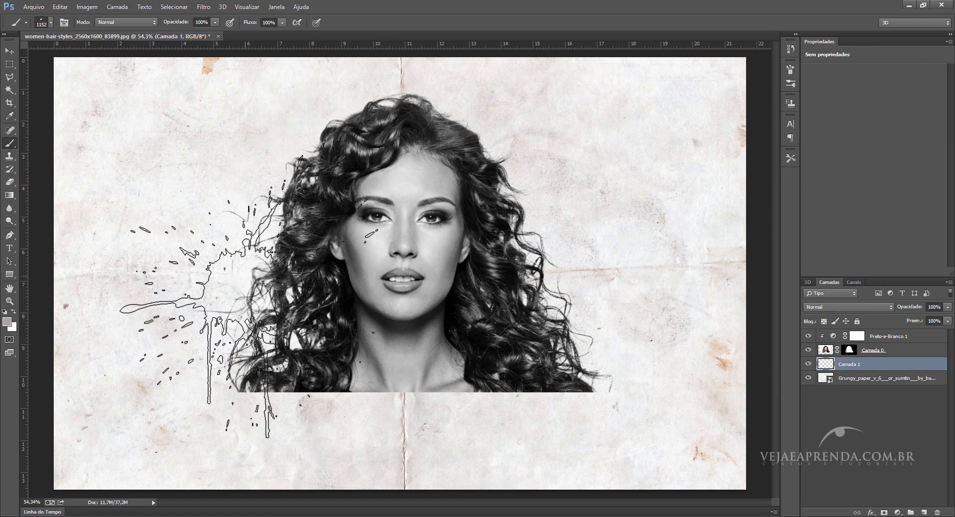
- Stamp a grey splatter left of the woman, then try the 1253 and 1167 brushes
click(234, 318)
right_click(413, 334)
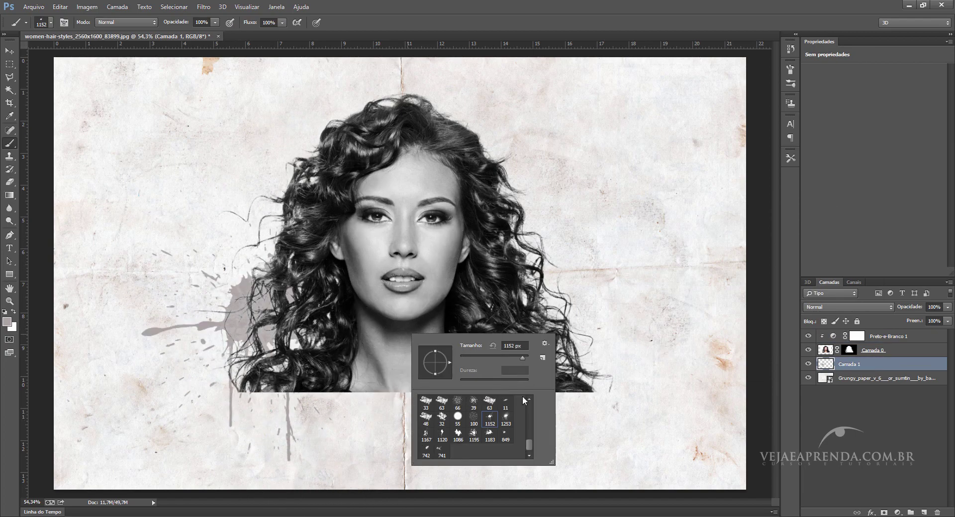
click(508, 424)
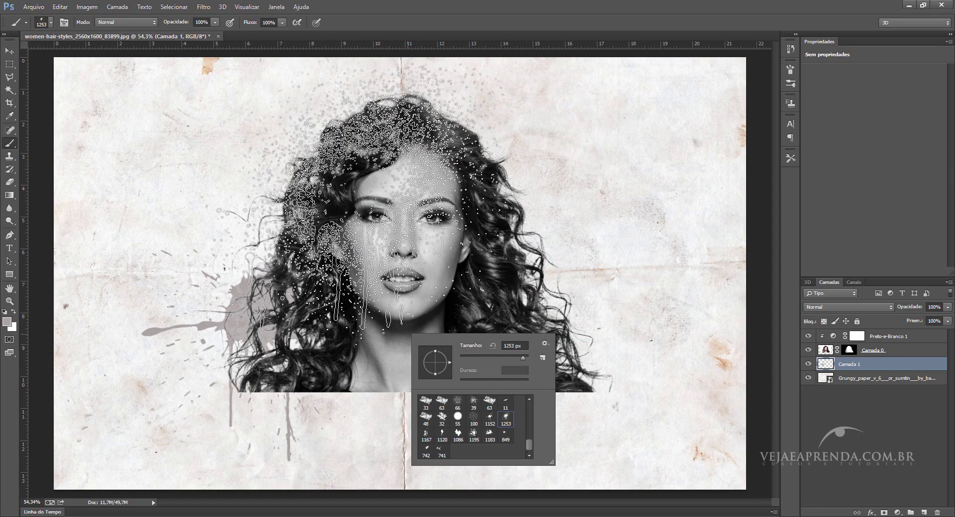
key(Return)
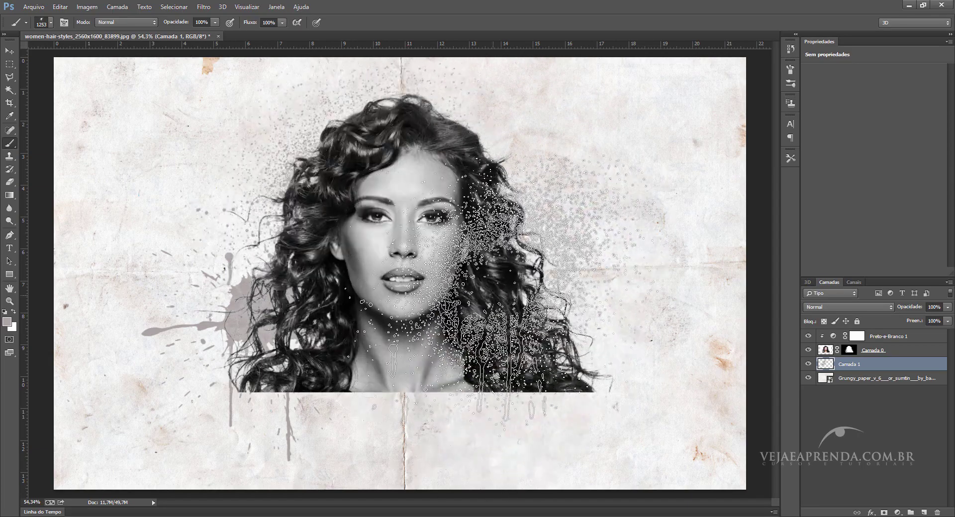
right_click(497, 294)
click(511, 395)
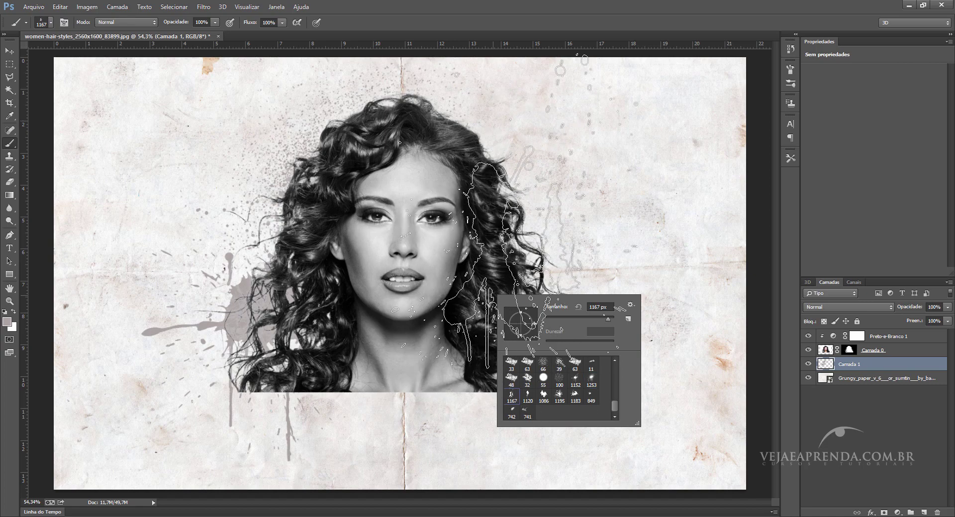
key(Return)
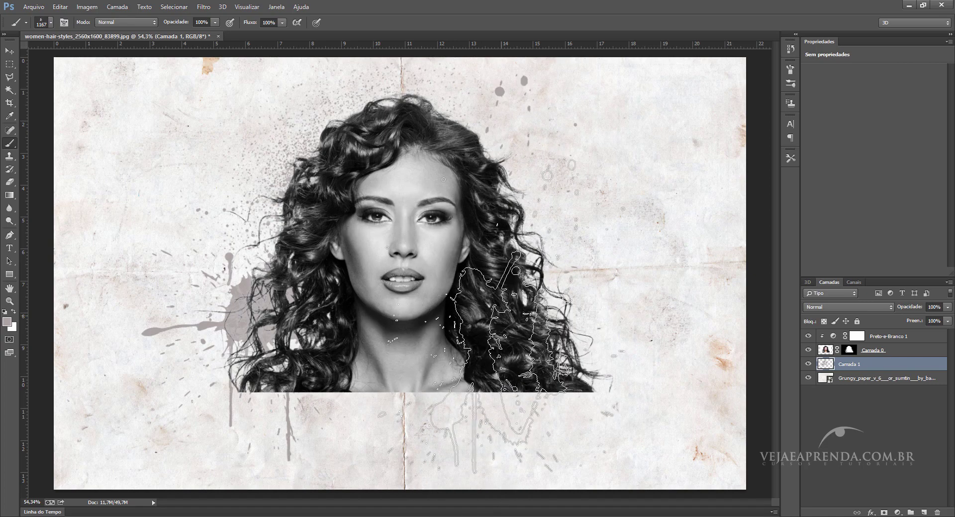
- Try the 1120 and 1086 brushes, then stamp a grey 1195 splash on the lower paper
right_click(506, 316)
click(537, 416)
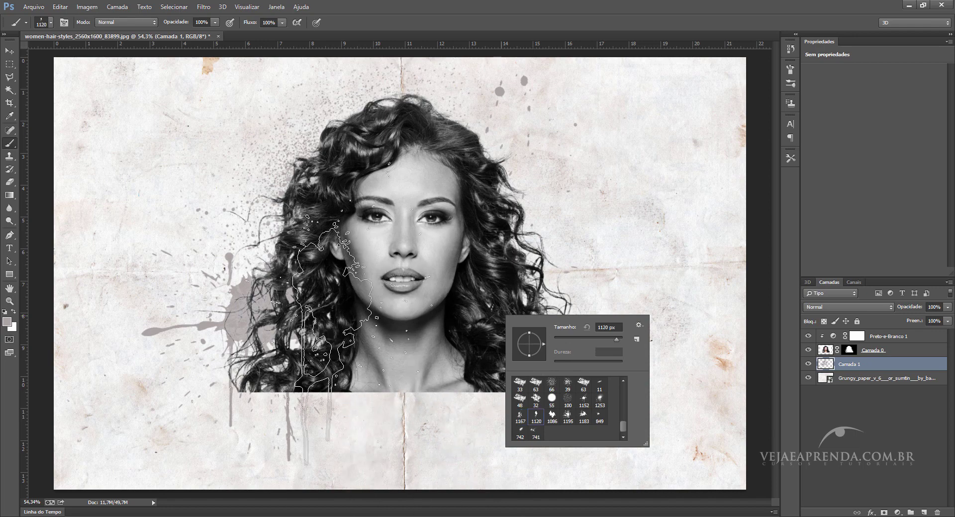
key(Return)
right_click(470, 373)
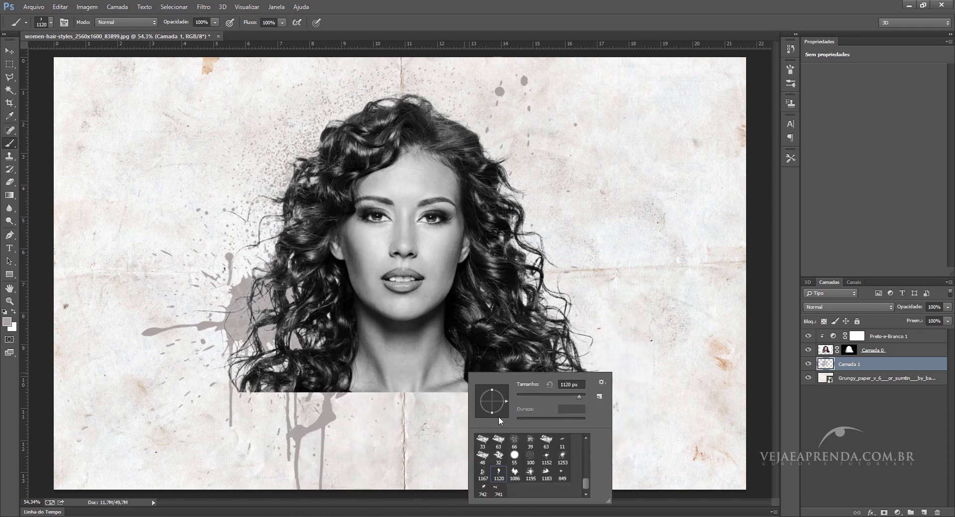
click(515, 480)
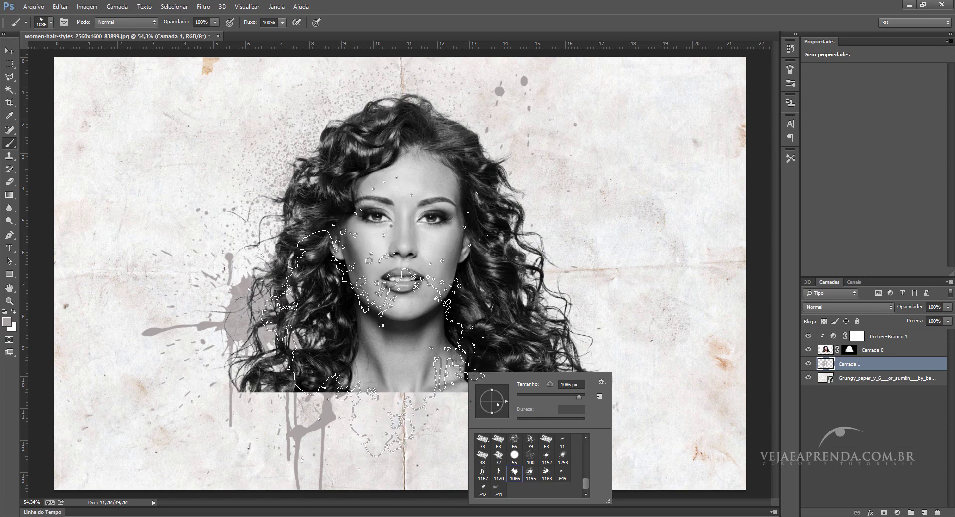
key(Return)
right_click(438, 385)
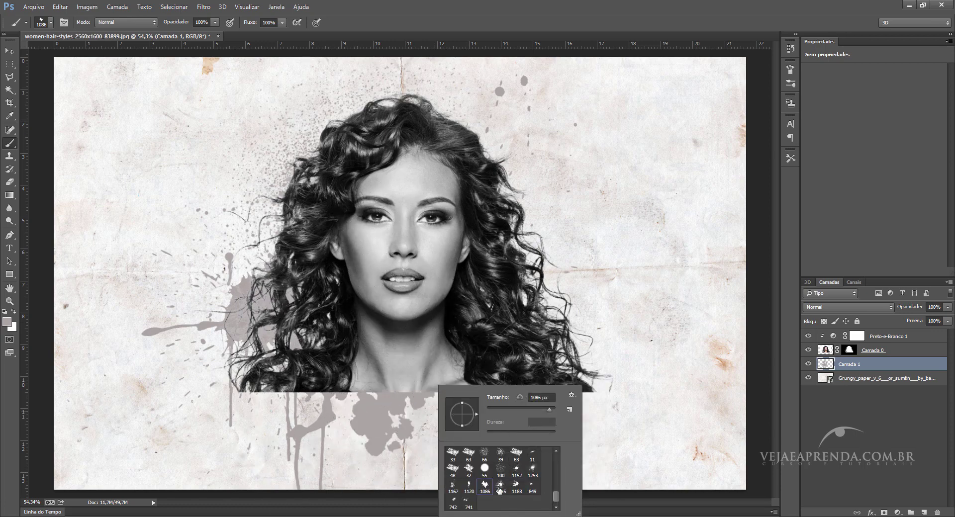
click(499, 485)
key(Return)
click(489, 393)
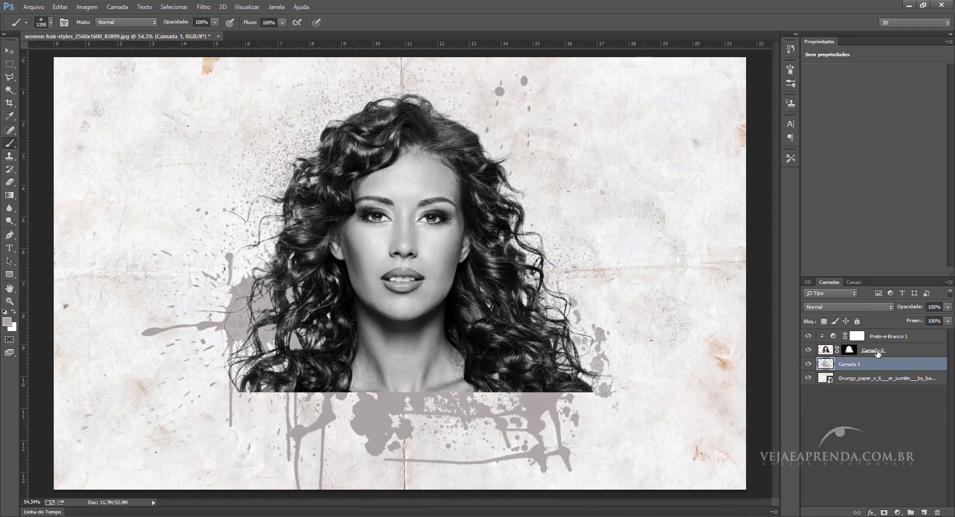
click(849, 351)
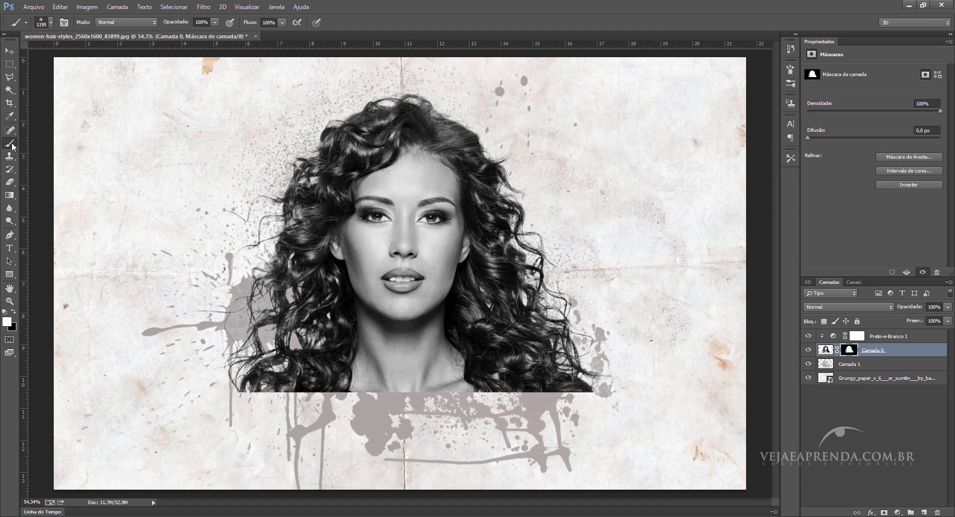
- Paint away the hair's hard bottom edge on Camada 0's mask with a 73 px soft black brush
right_click(353, 239)
drag(458, 328, 458, 288)
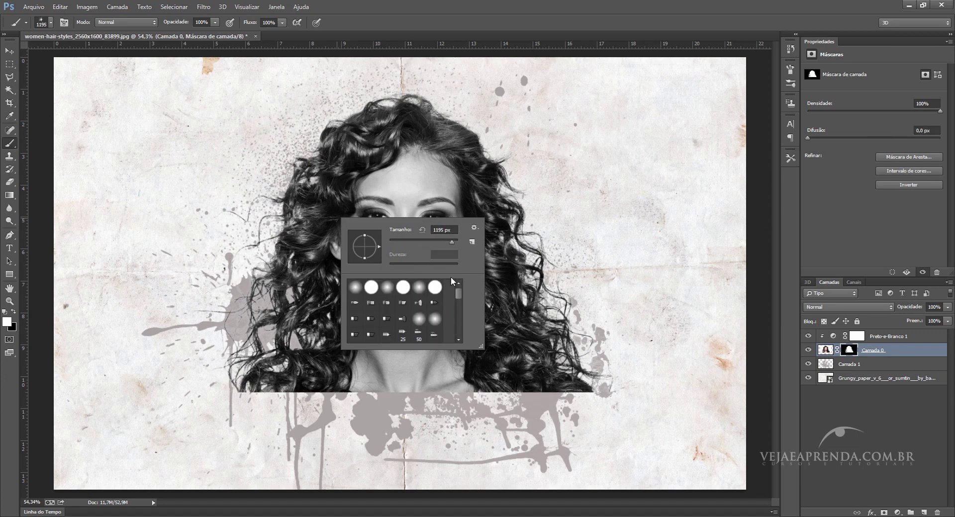
click(387, 287)
click(416, 242)
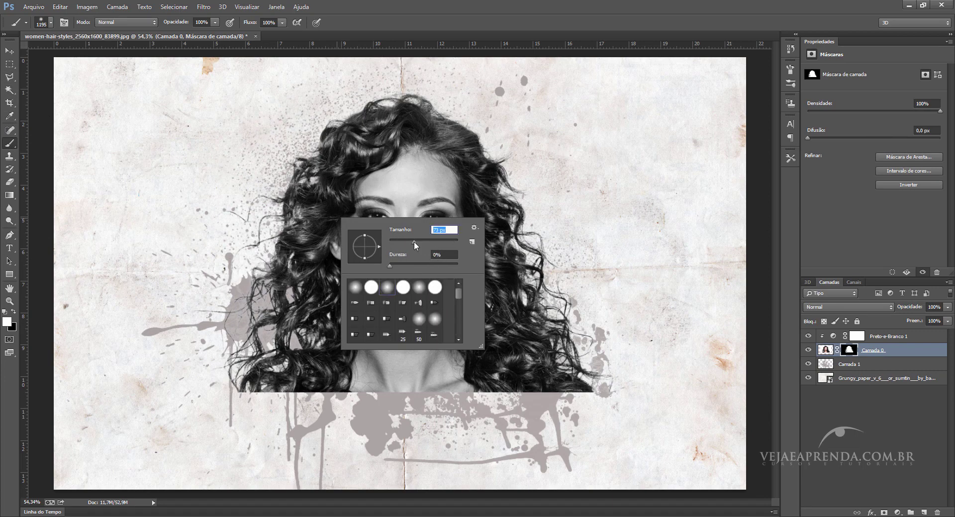
click(244, 389)
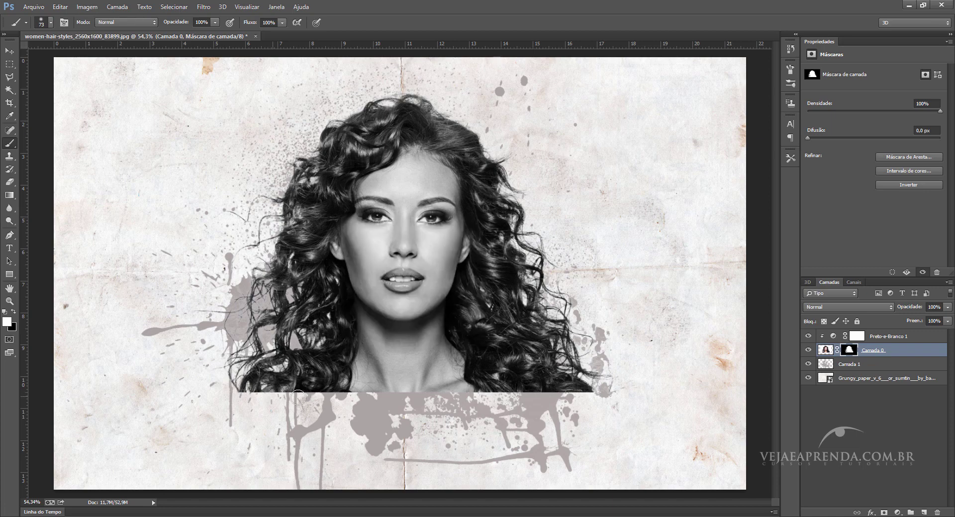
key(x)
mouse_move(276, 401)
mouse_down()
mouse_move(249, 395)
mouse_move(309, 404)
mouse_move(597, 394)
mouse_move(440, 397)
mouse_up()
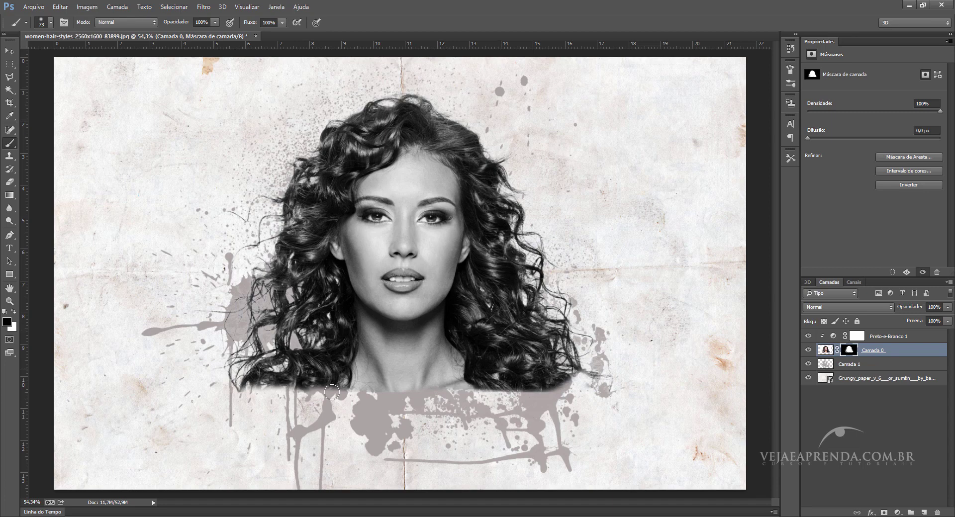
click(8, 51)
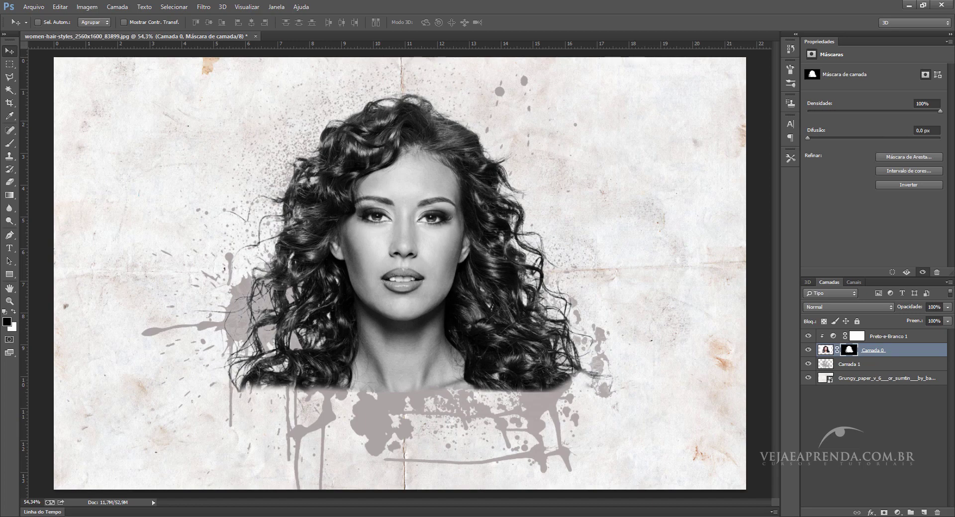
- Place nebula1920_1080.jpg from the archive into the document and move its layer below Camada 0
click(666, 472)
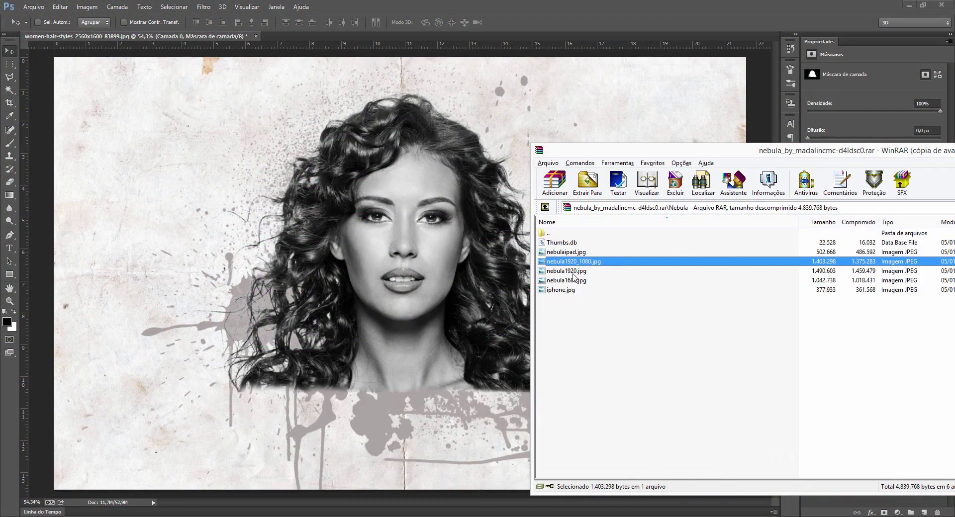
drag(588, 264, 290, 242)
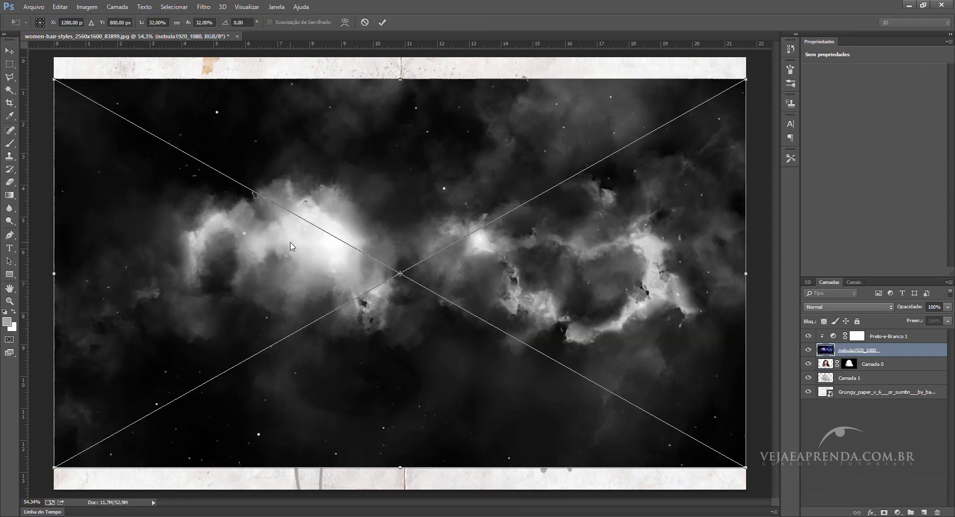
key(Return)
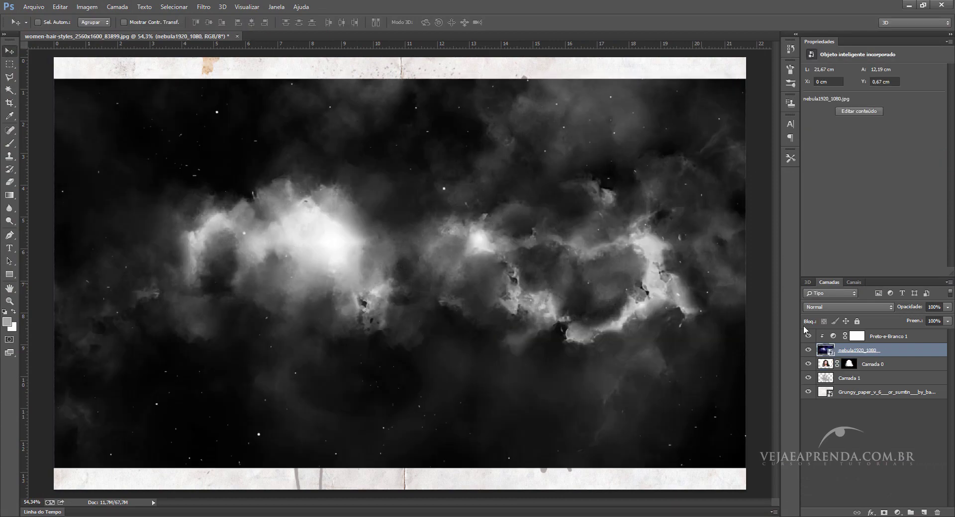
drag(878, 352, 881, 380)
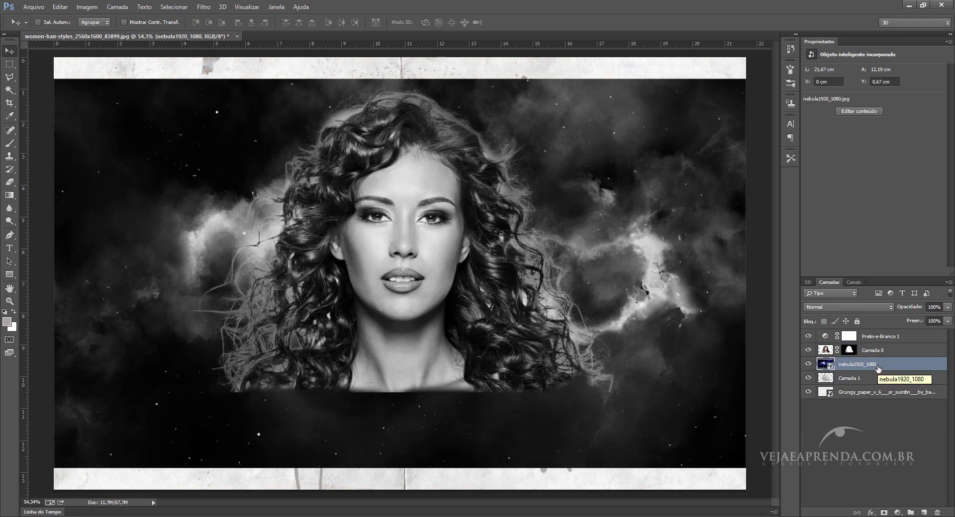
- Clip the black-and-white adjustment to Camada 0 and rotate the nebula about -79°
alt+click(904, 339)
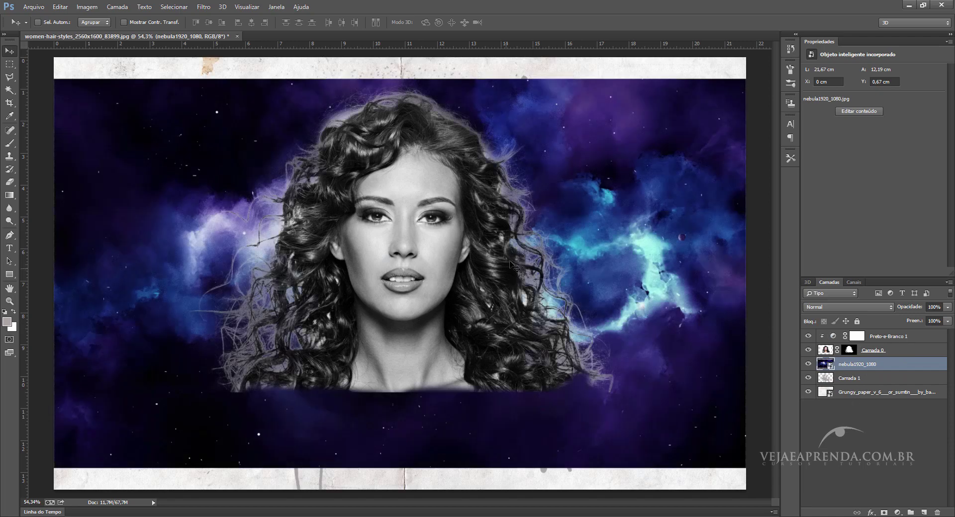
drag(512, 265, 481, 298)
key(ctrl+t)
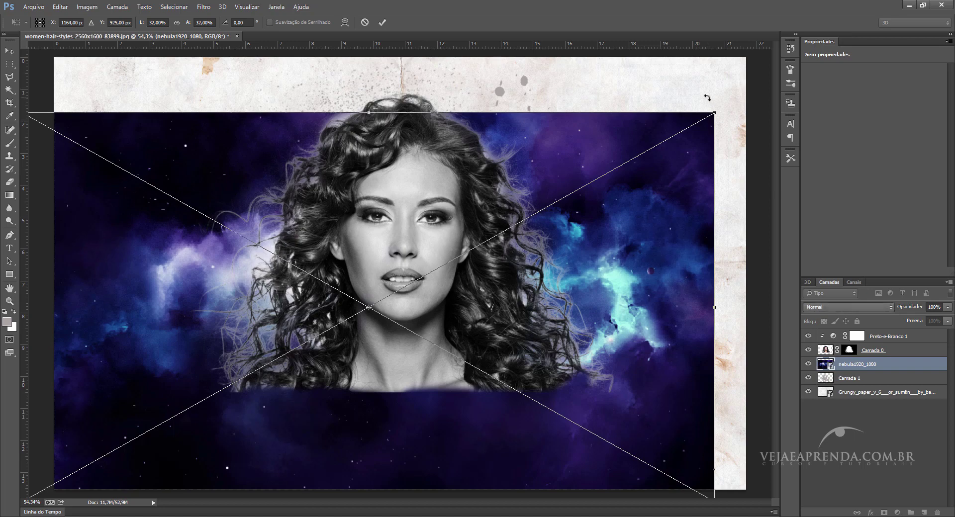
drag(707, 98, 278, 50)
drag(447, 77, 432, 163)
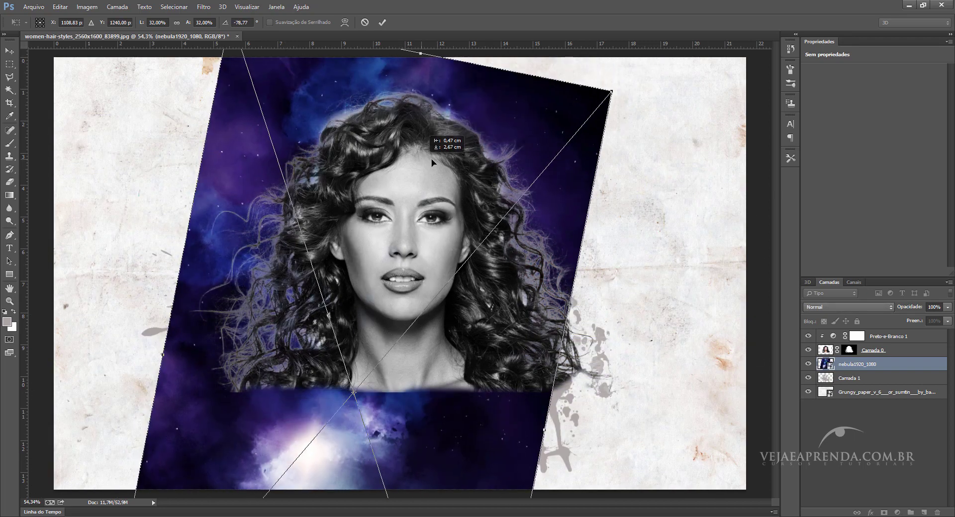
- Shrink the tilted nebula to 24%, then drag in the Phoenix Nebula image
mouse_move(612, 92)
mouse_down()
mouse_move(550, 152)
mouse_move(522, 157)
mouse_move(501, 133)
mouse_up()
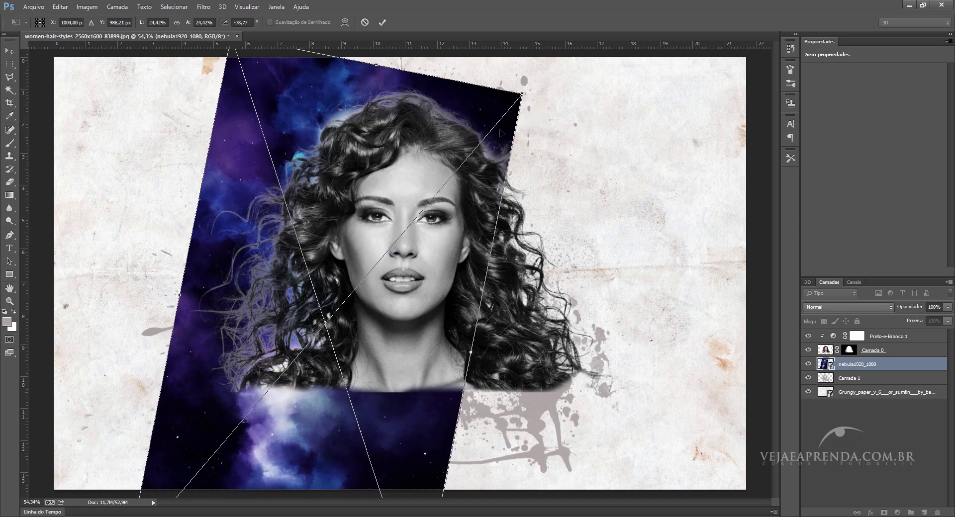
key(Return)
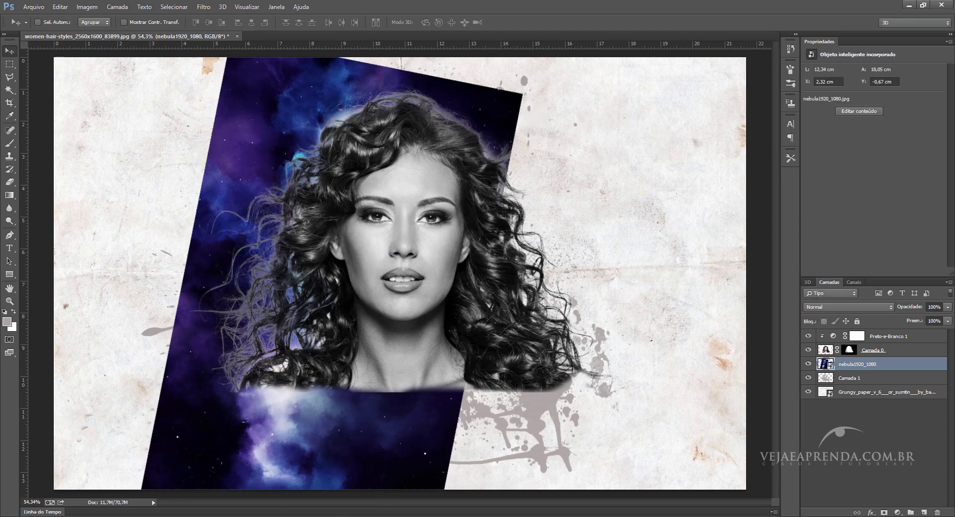
drag(181, 514, 259, 286)
- Scale, rotate and position the Phoenix Nebula as a tilted strip behind the woman
key(Return)
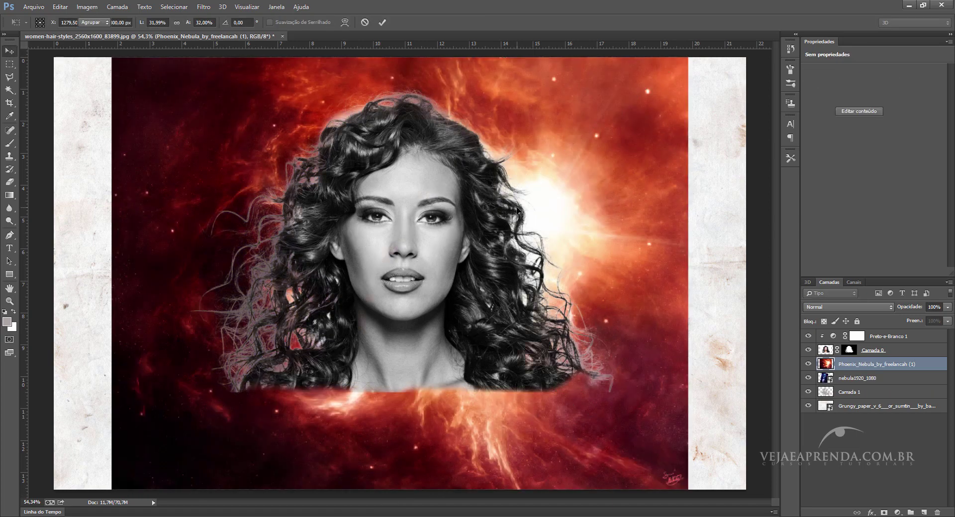
key(ctrl+t)
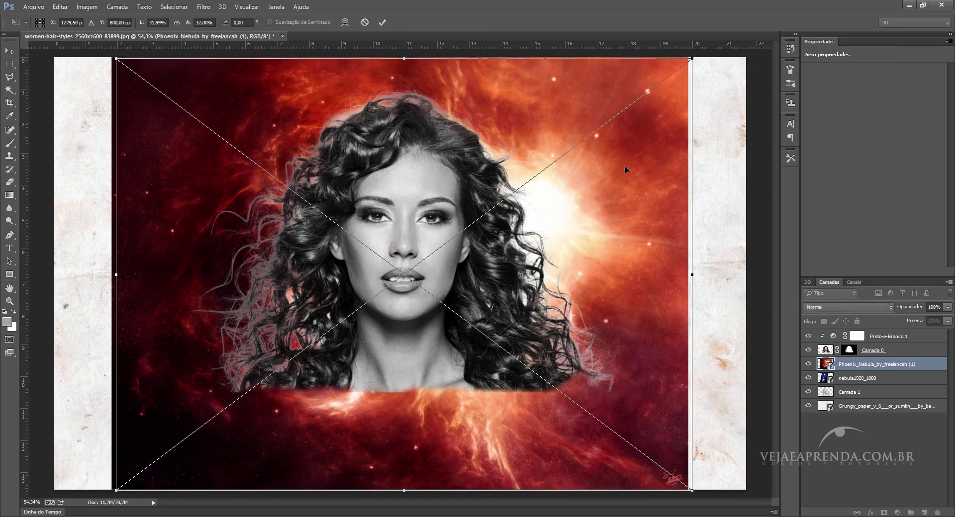
drag(640, 87, 680, 219)
drag(725, 186, 607, 277)
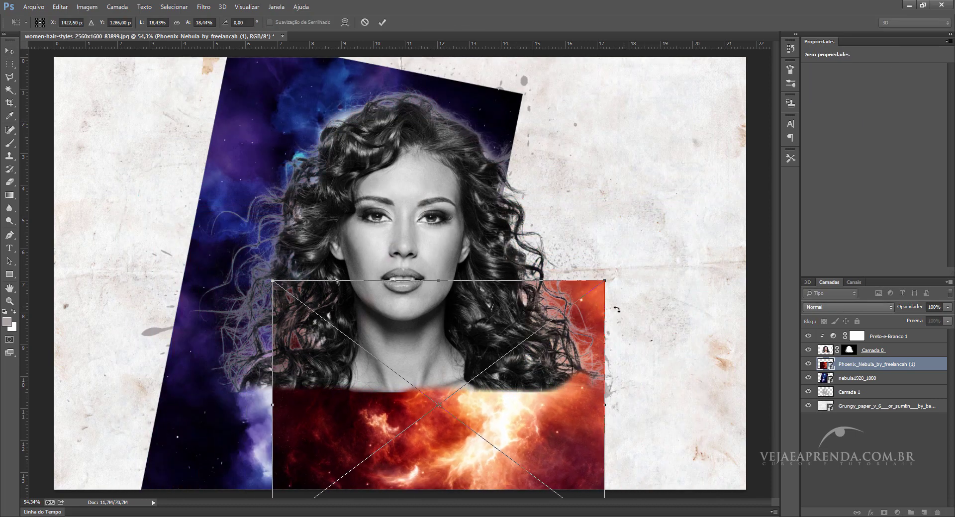
drag(513, 449, 597, 253)
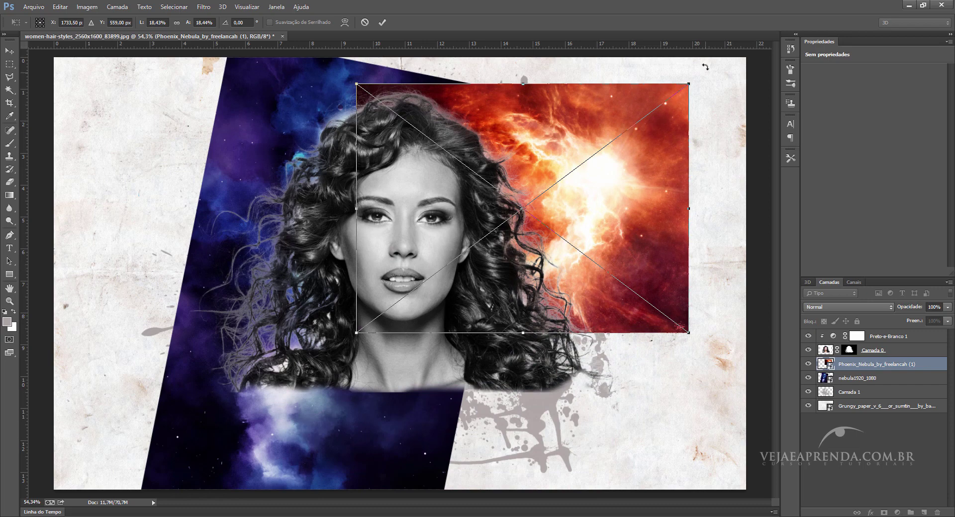
mouse_move(705, 66)
mouse_down()
mouse_move(713, 370)
mouse_move(702, 376)
mouse_up()
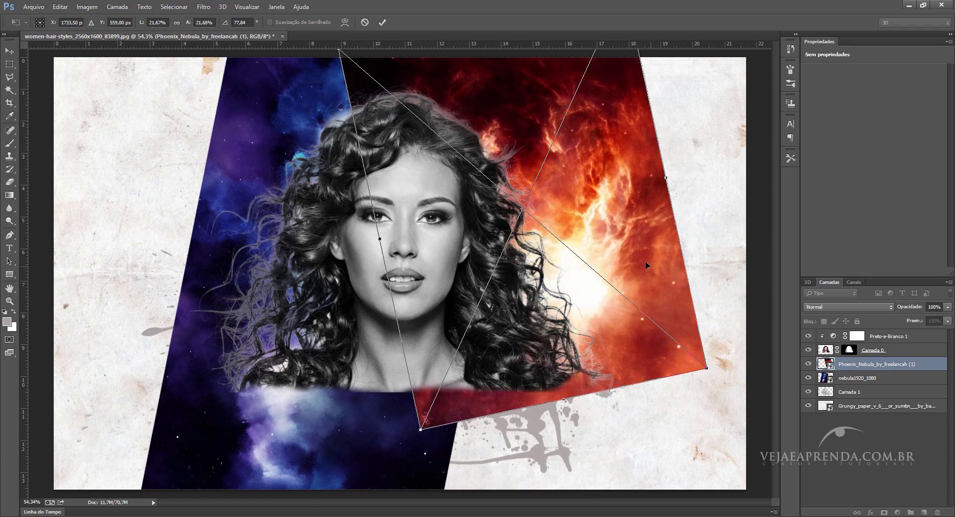
mouse_move(646, 261)
mouse_down()
mouse_move(632, 269)
mouse_move(590, 213)
mouse_up()
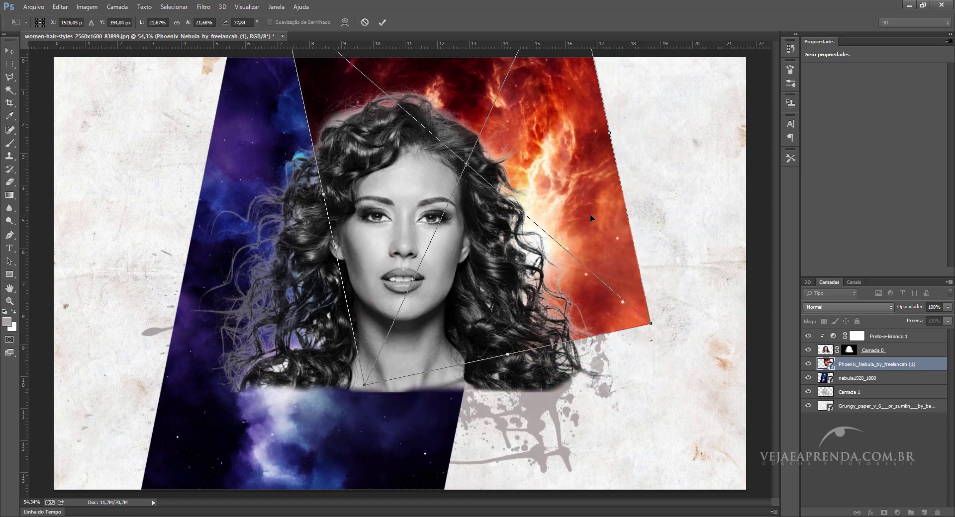
key(Return)
- Rotate and move the purple random nebula into a tilted diamond toward the right, then zoom out
key(ctrl+t)
drag(616, 349, 677, 415)
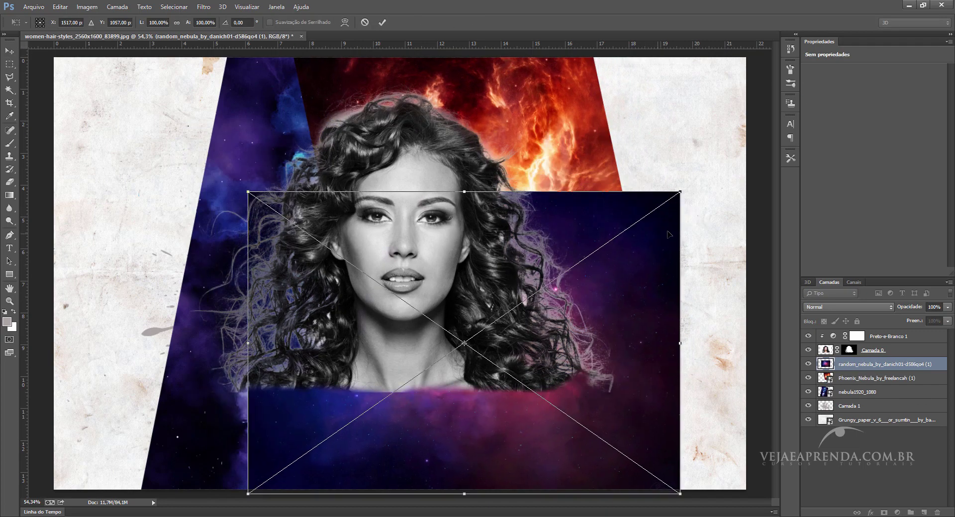
mouse_move(701, 162)
mouse_down()
mouse_move(480, 94)
mouse_move(412, 100)
mouse_up()
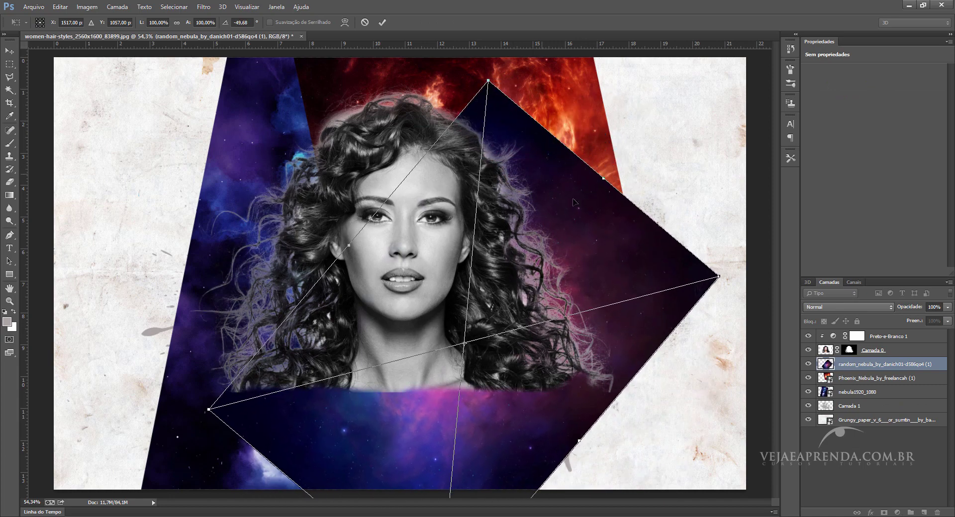
mouse_move(579, 206)
mouse_down()
mouse_move(580, 227)
mouse_move(613, 222)
mouse_up()
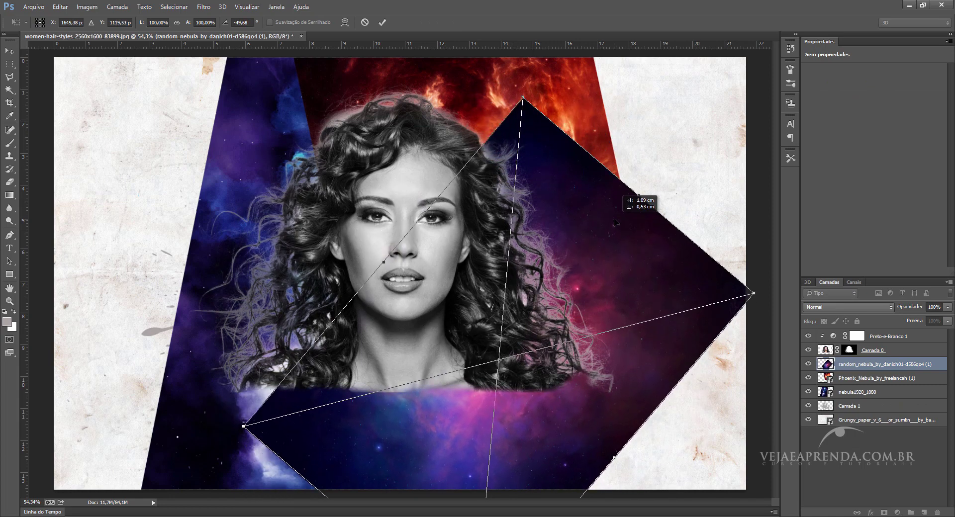
key(Return)
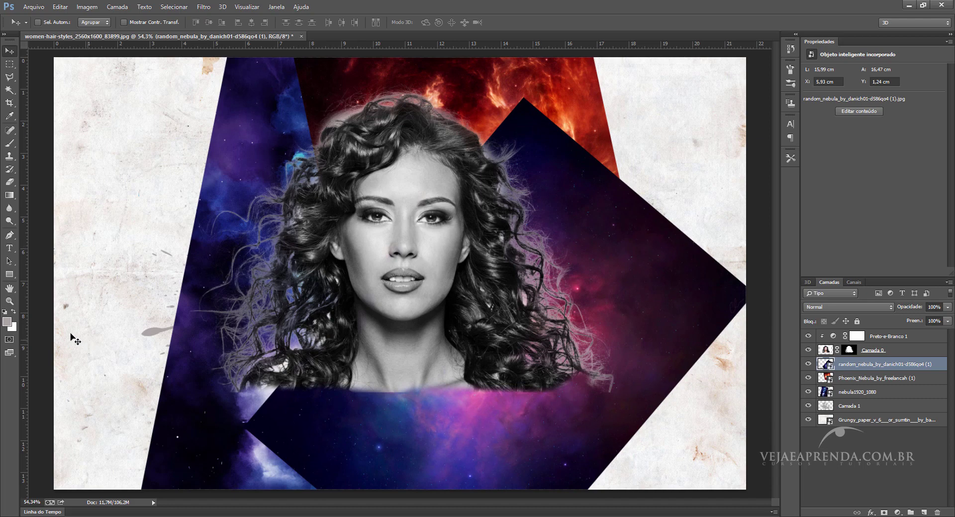
click(10, 301)
alt+click(405, 315)
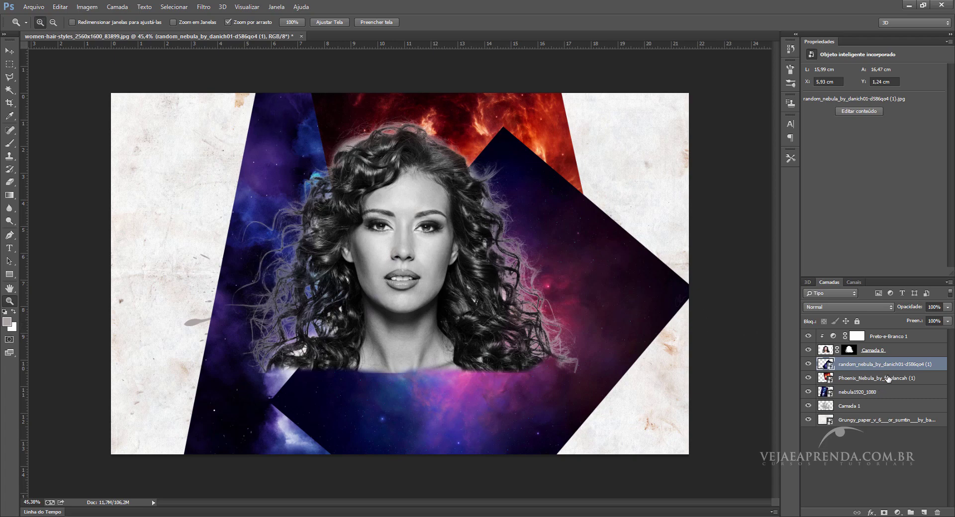
- Merge Camada 0 with the Preto-e-Branco 1 adjustment using Ctrl+E
click(897, 350)
shift+click(905, 339)
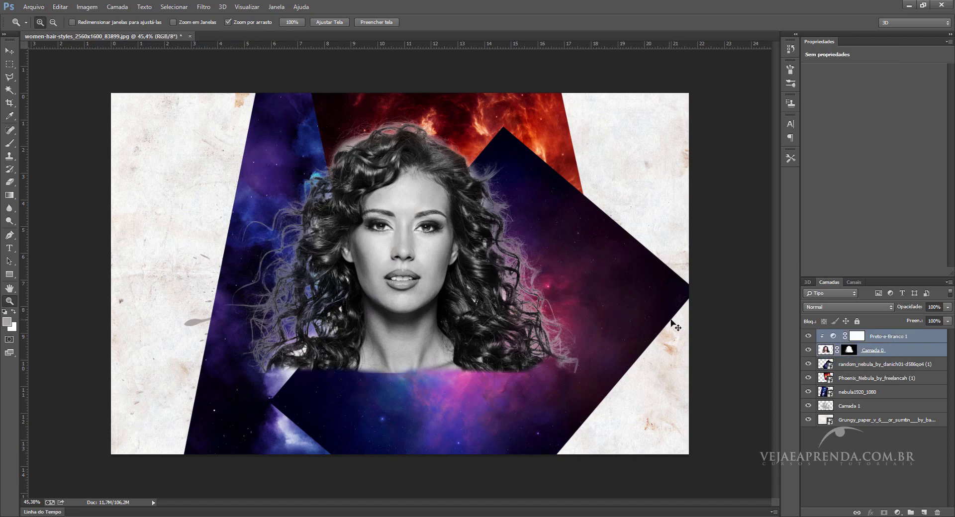
key(ctrl+e)
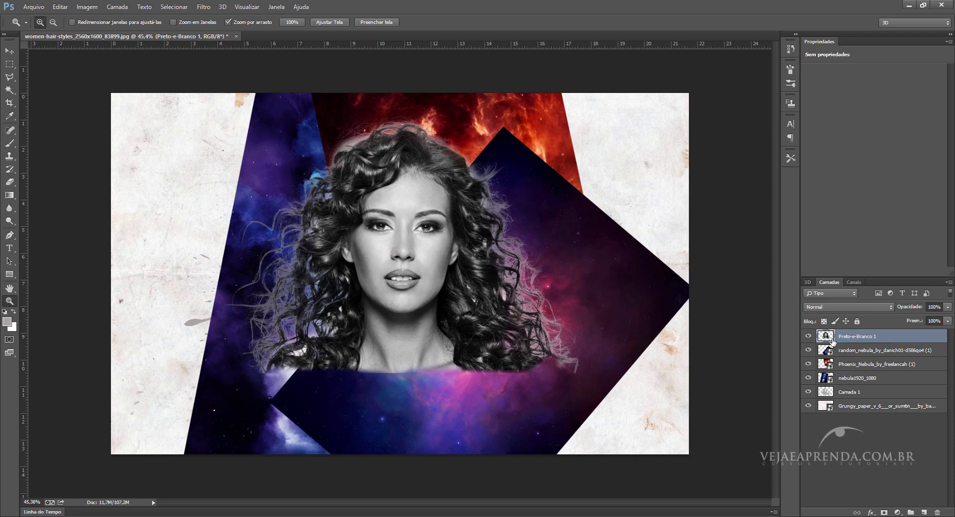
- Check the three nebula layers one by one, leaving the random nebula layer selected
click(848, 359)
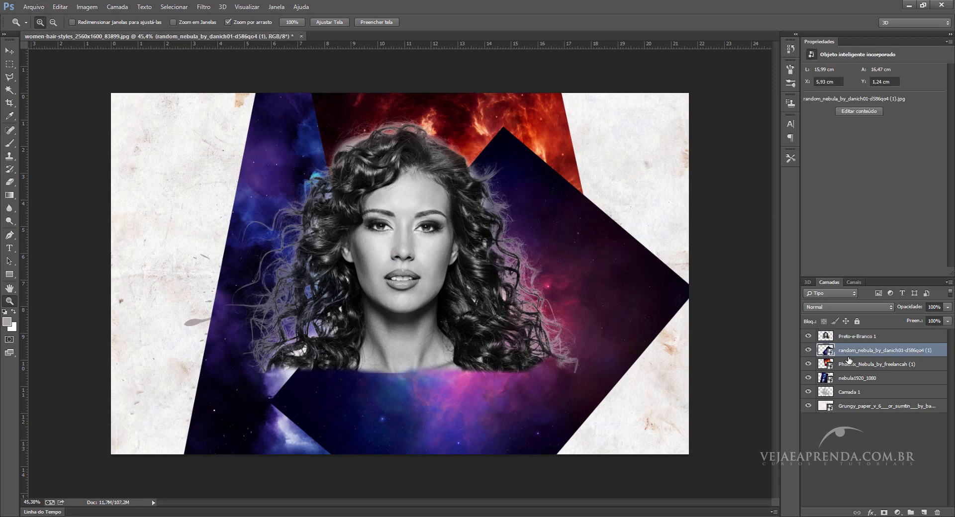
shift+click(853, 379)
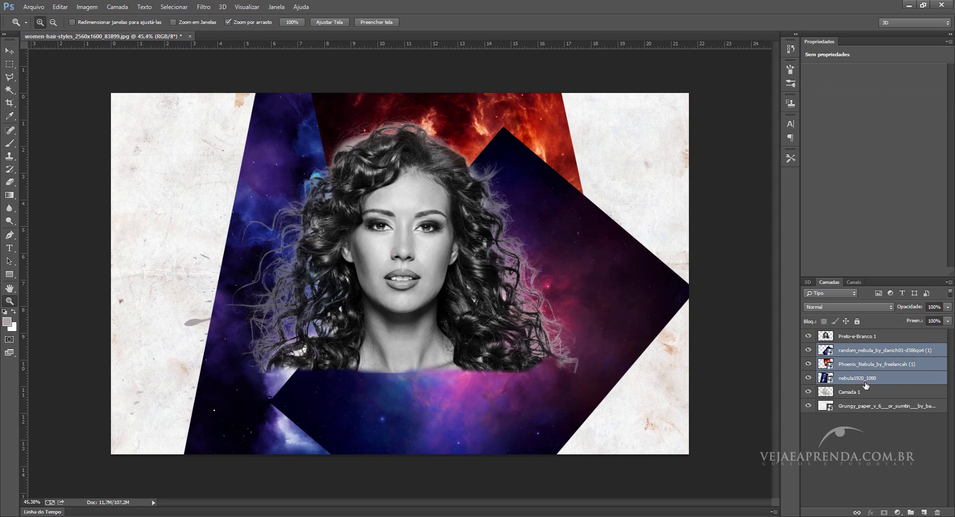
click(870, 379)
click(873, 368)
click(877, 349)
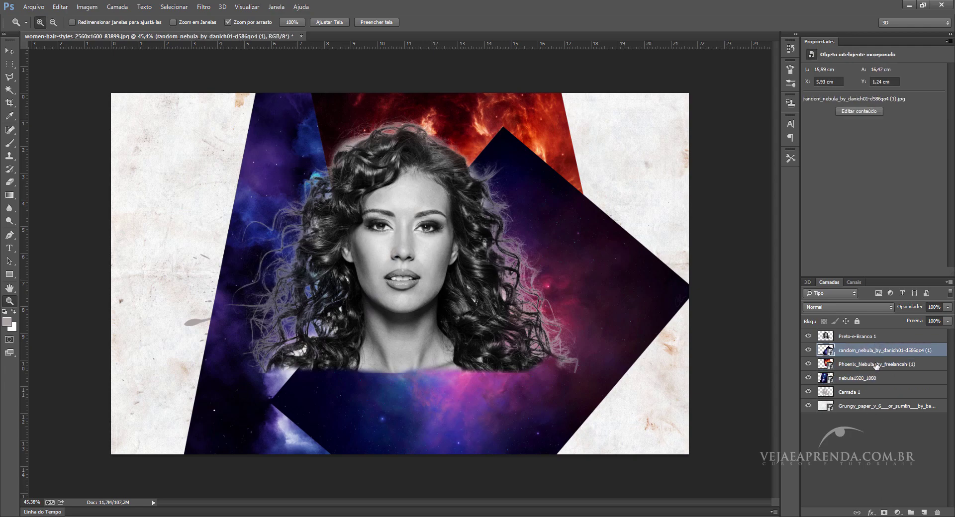
click(877, 365)
click(884, 364)
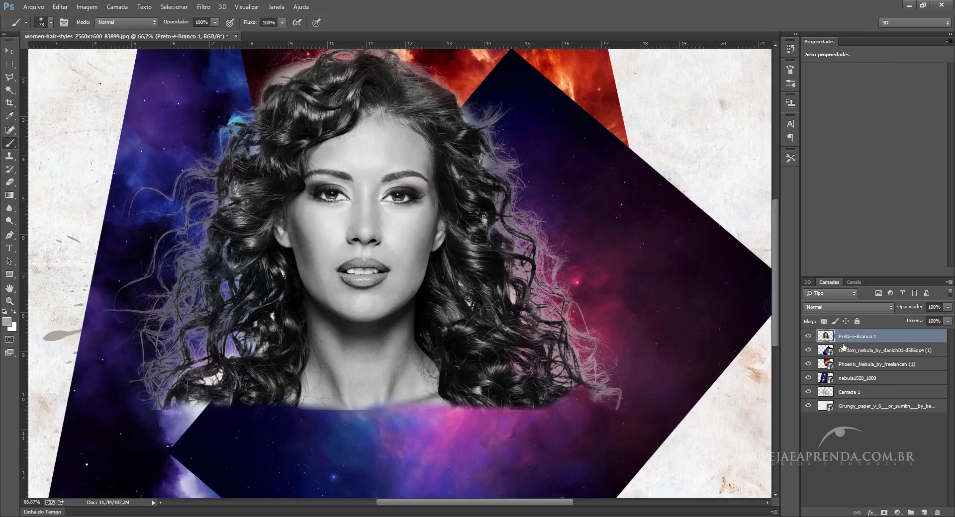
- Load the woman's outline as a selection and mask the random nebula layer to it
key(alt)
ctrl+click(826, 337)
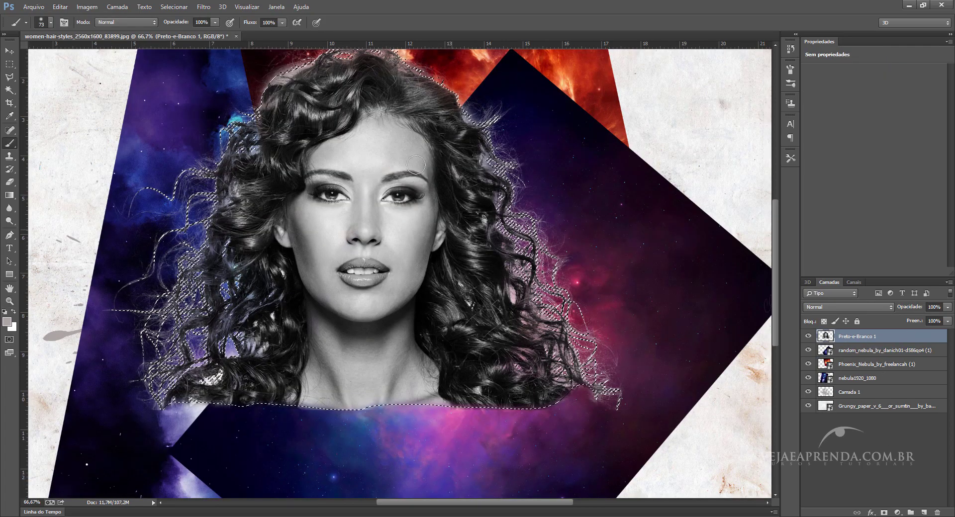
click(845, 351)
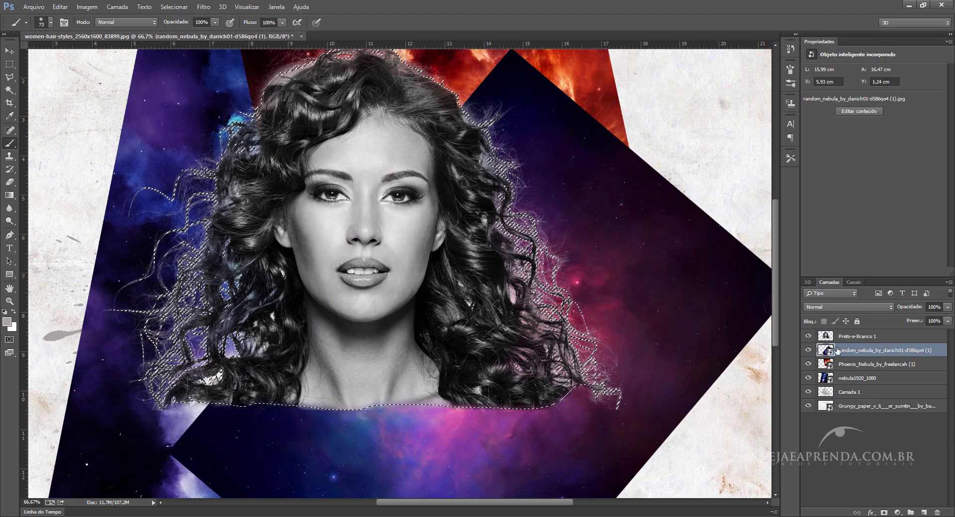
click(883, 512)
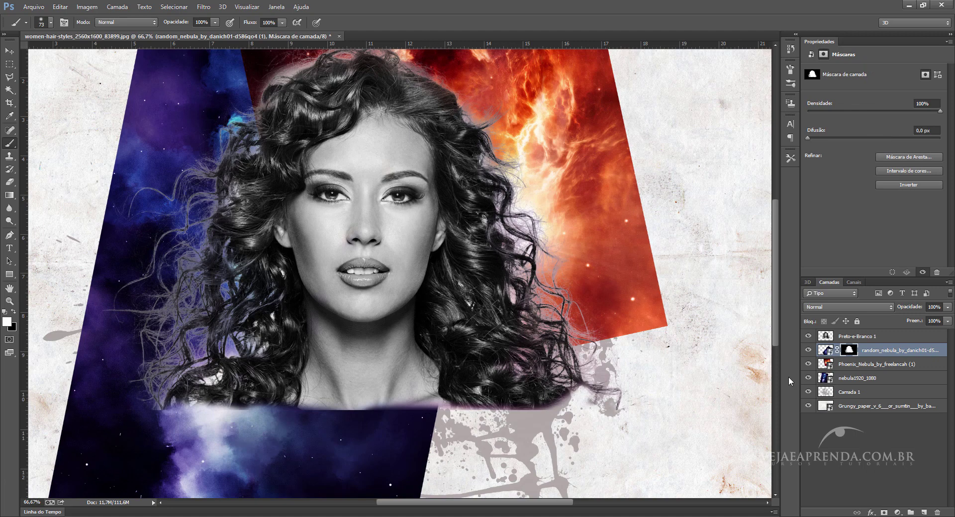
click(871, 363)
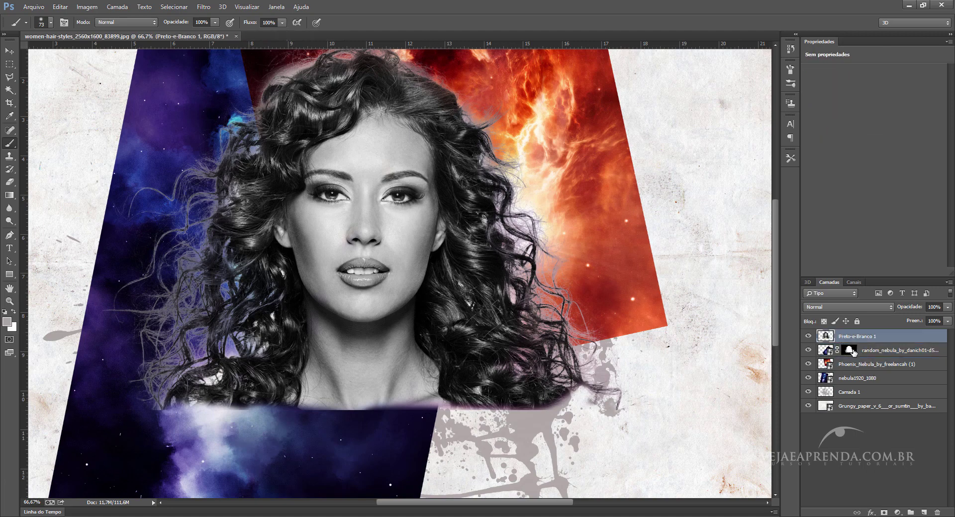
click(849, 350)
right_click(851, 351)
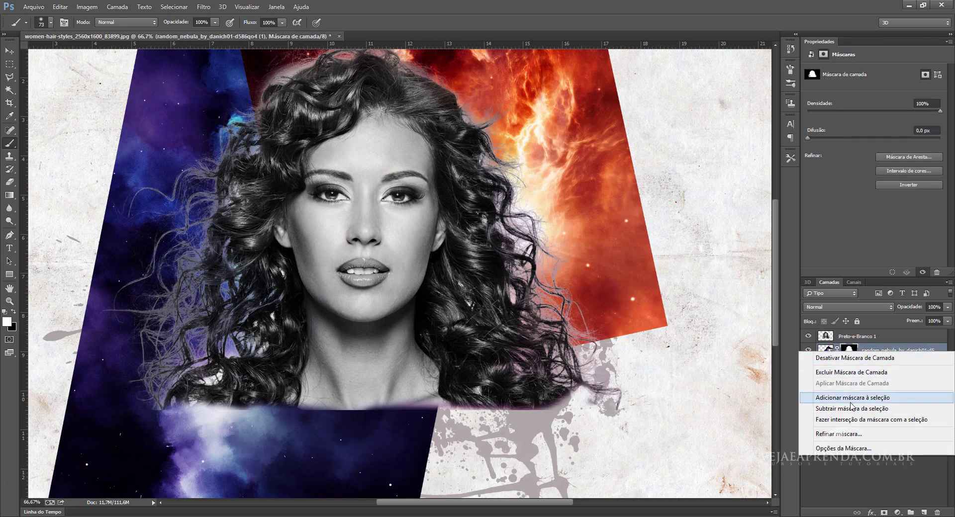
click(880, 487)
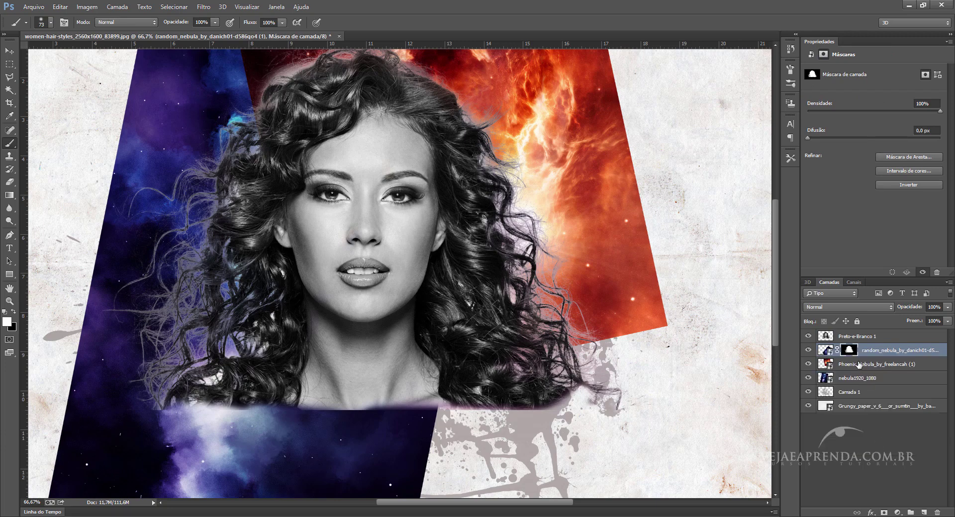
- Reload the woman's outline and mask the Phoenix_Nebula and nebula1920_1080 layers to it
click(840, 338)
ctrl+click(828, 340)
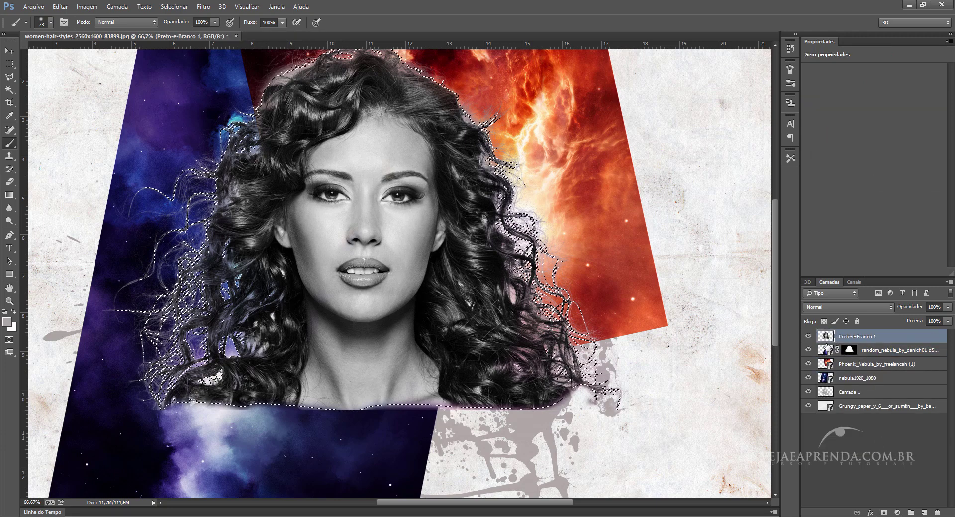
click(860, 363)
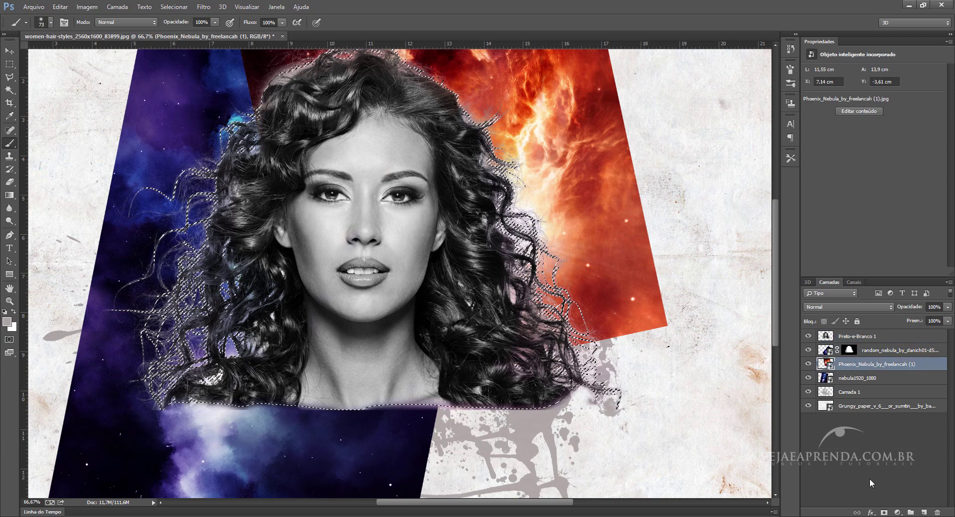
click(884, 512)
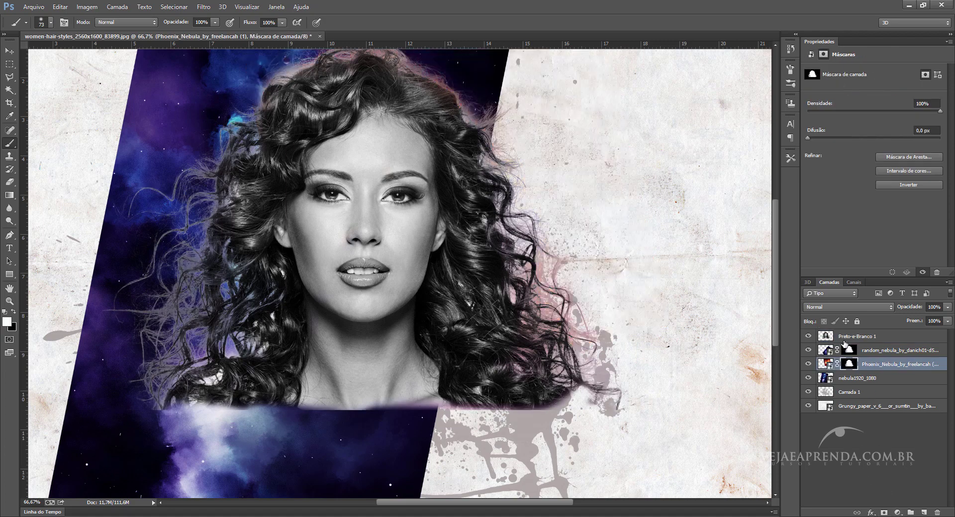
click(828, 338)
ctrl+click(825, 339)
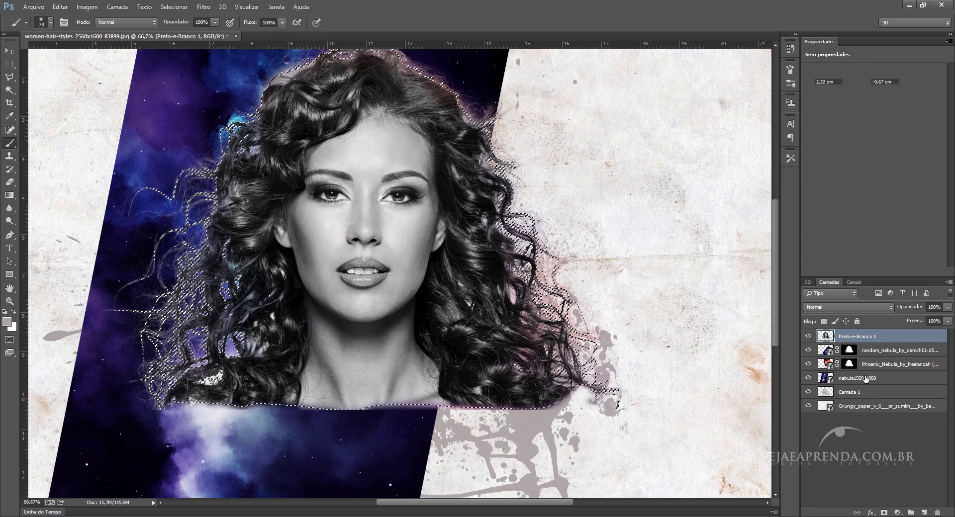
click(856, 378)
click(884, 512)
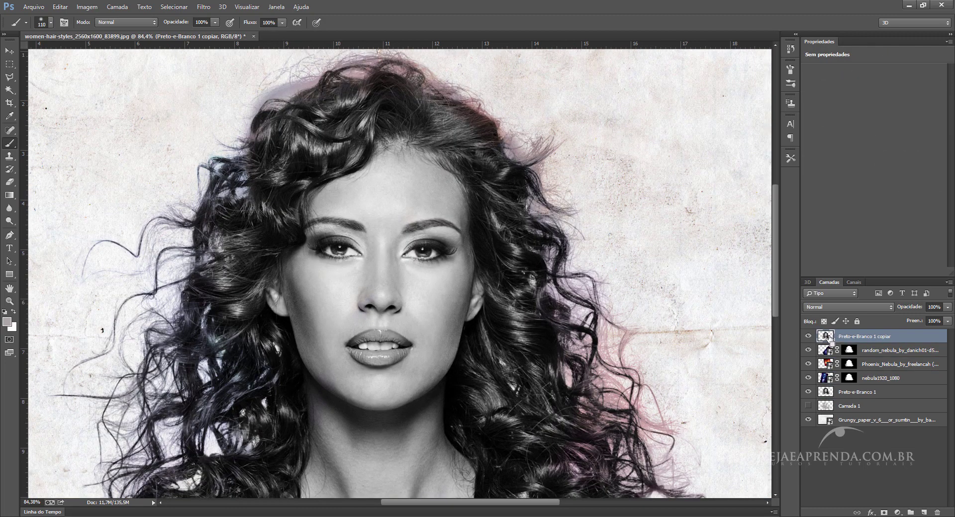
- Mask the top woman copy to her hair and paint black to reveal pink nebula in the lower-right hair
ctrl+click(830, 343)
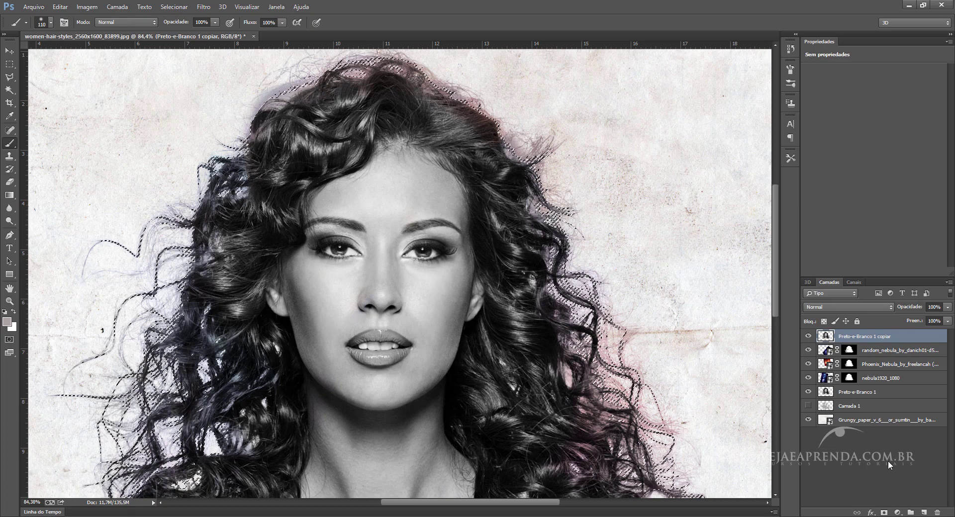
click(884, 512)
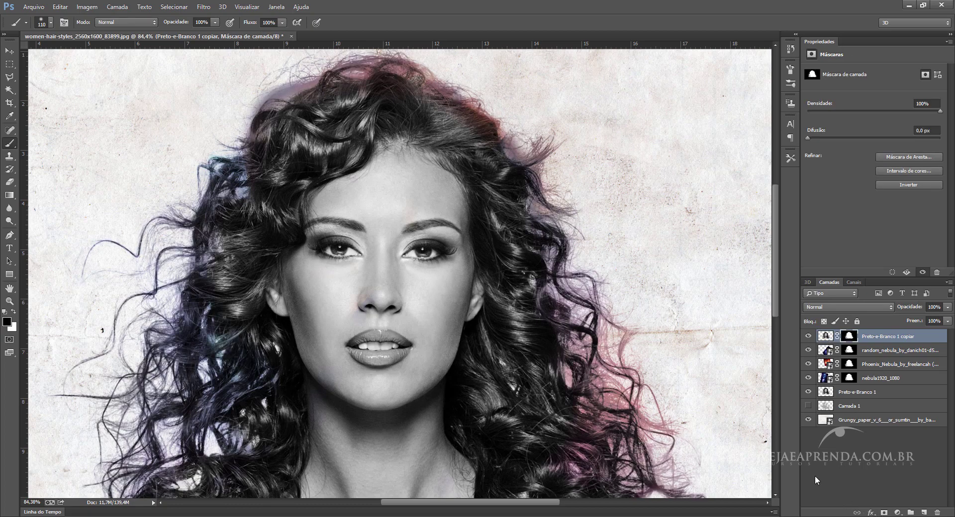
drag(503, 370, 508, 384)
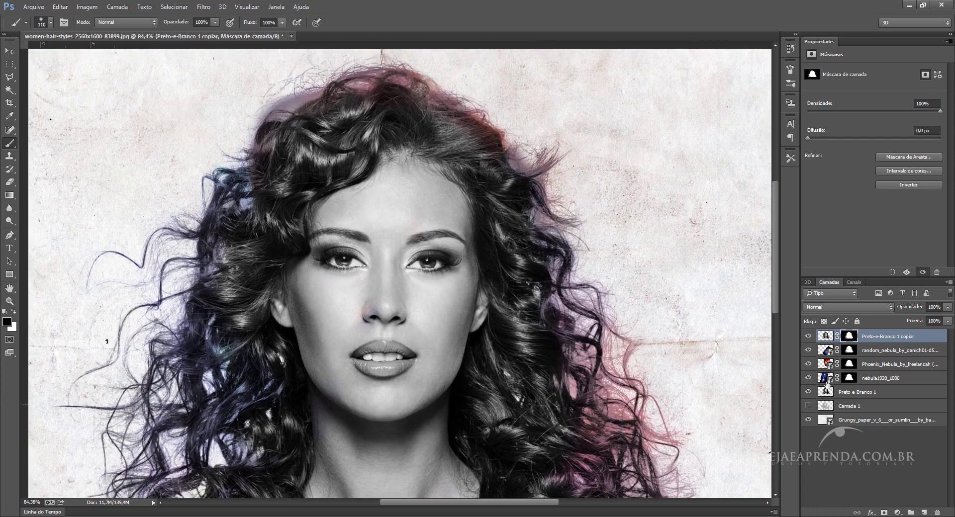
key(ctrl+z)
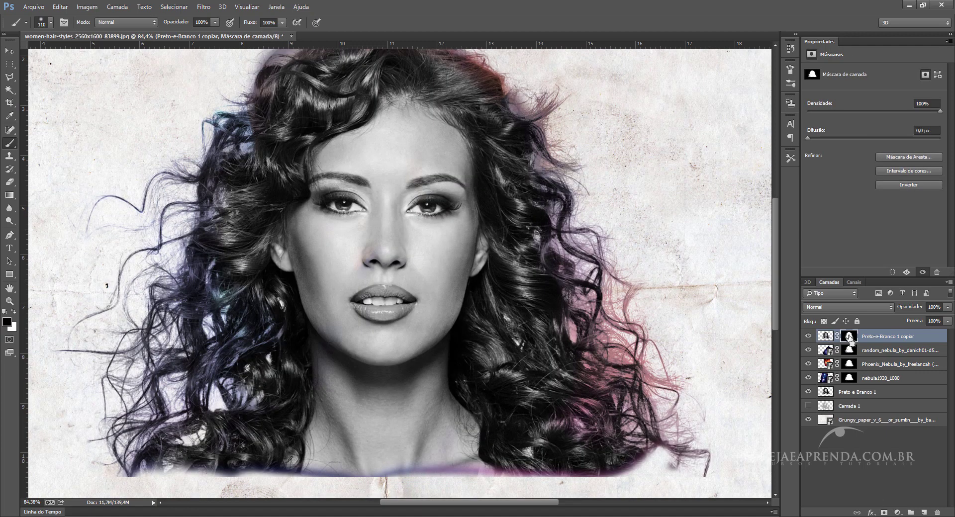
ctrl+click(849, 338)
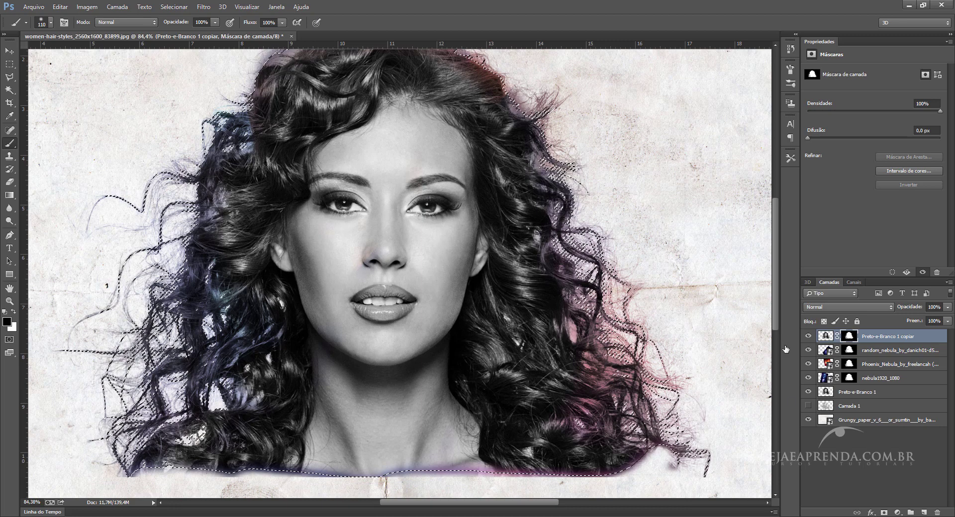
mouse_move(559, 346)
mouse_down()
mouse_move(572, 396)
mouse_move(513, 358)
mouse_move(532, 323)
mouse_move(593, 369)
mouse_move(599, 273)
mouse_move(577, 254)
mouse_move(541, 318)
mouse_move(502, 279)
mouse_move(479, 338)
mouse_move(472, 293)
mouse_move(474, 375)
mouse_move(517, 457)
mouse_move(597, 462)
mouse_move(560, 431)
mouse_move(646, 437)
mouse_move(619, 393)
mouse_move(703, 458)
mouse_move(637, 393)
mouse_move(624, 300)
mouse_move(582, 291)
mouse_move(584, 240)
mouse_up()
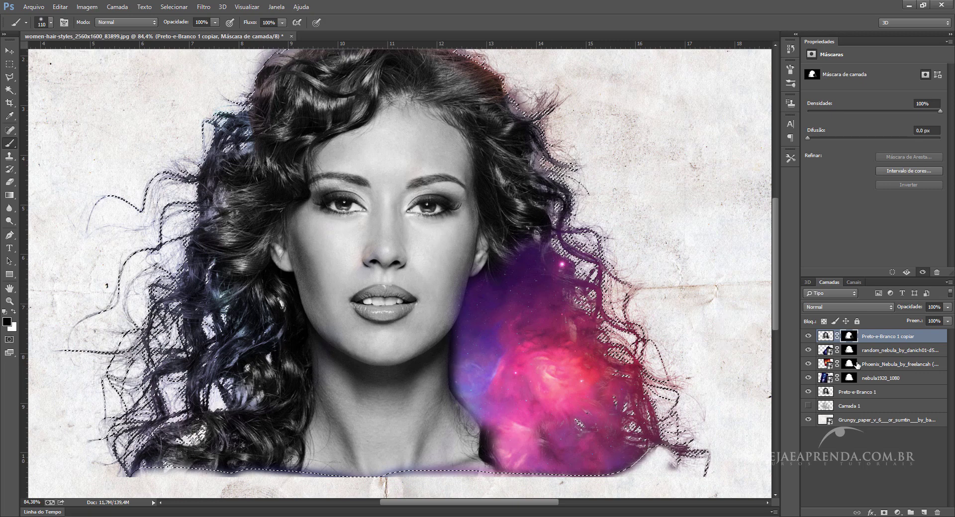
- Paint black on the mask to reveal blue nebula in the left hair, red on the crown, pink by the neck
mouse_move(268, 192)
mouse_down()
mouse_move(255, 198)
mouse_move(231, 152)
mouse_move(222, 167)
mouse_up()
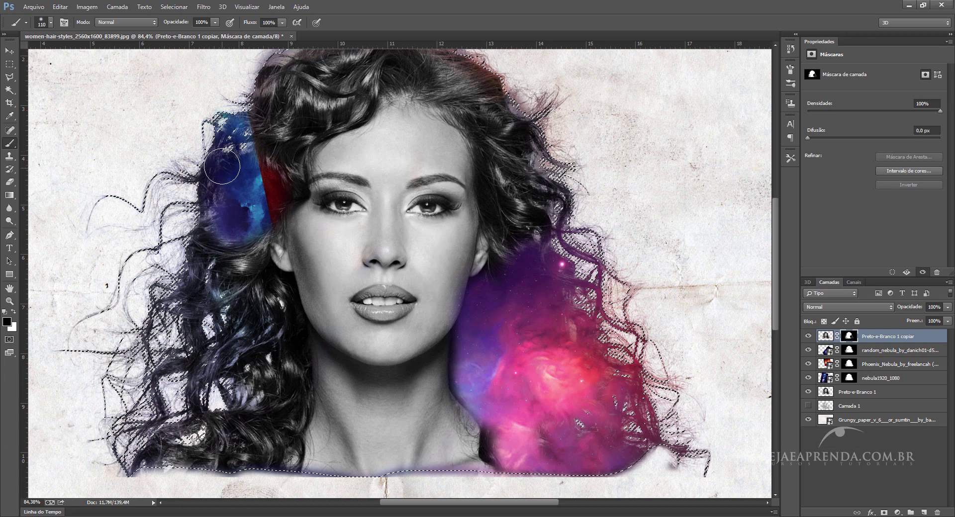
mouse_move(199, 211)
mouse_down()
mouse_move(215, 262)
mouse_move(280, 303)
mouse_move(273, 331)
mouse_move(161, 343)
mouse_move(109, 381)
mouse_move(149, 438)
mouse_move(209, 398)
mouse_move(194, 446)
mouse_move(214, 477)
mouse_move(269, 447)
mouse_move(288, 367)
mouse_move(263, 367)
mouse_move(219, 343)
mouse_move(230, 299)
mouse_up()
mouse_move(285, 183)
mouse_down()
mouse_move(279, 104)
mouse_move(309, 122)
mouse_move(287, 174)
mouse_move(279, 102)
mouse_move(259, 99)
mouse_move(355, 107)
mouse_move(311, 146)
mouse_move(353, 86)
mouse_move(289, 64)
mouse_up()
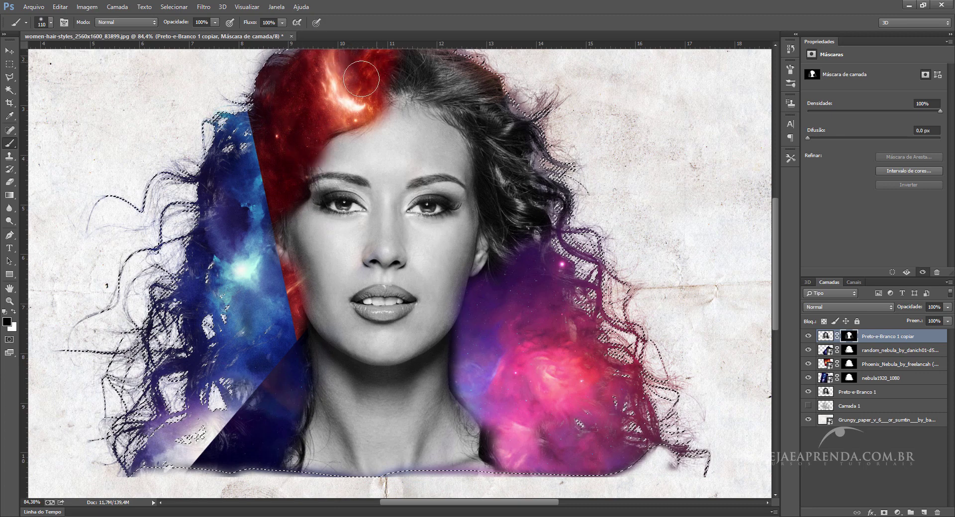
mouse_move(360, 79)
mouse_down()
mouse_move(447, 75)
mouse_move(497, 115)
mouse_move(513, 148)
mouse_move(490, 160)
mouse_move(512, 245)
mouse_move(522, 174)
mouse_move(537, 185)
mouse_up()
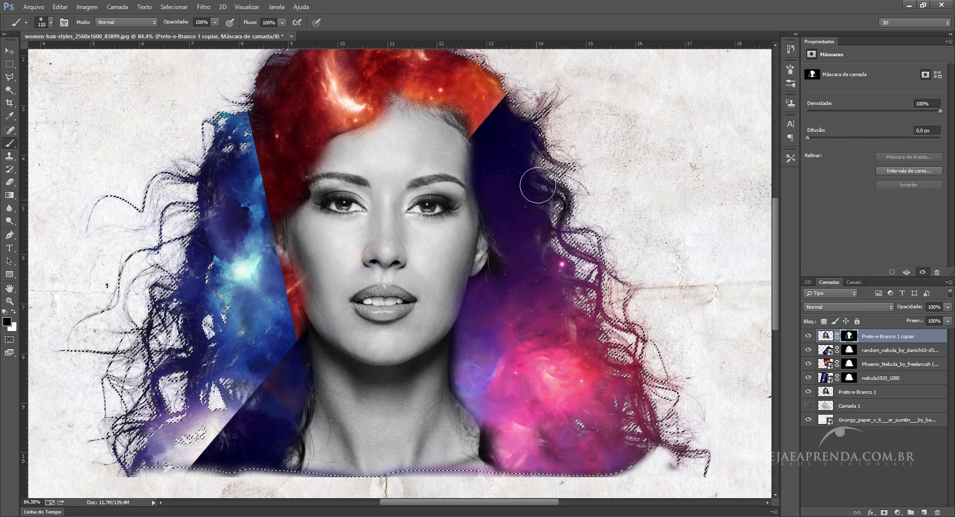
mouse_move(606, 320)
mouse_down()
mouse_move(670, 447)
mouse_move(588, 480)
mouse_move(507, 458)
mouse_move(494, 415)
mouse_up()
drag(552, 203, 590, 321)
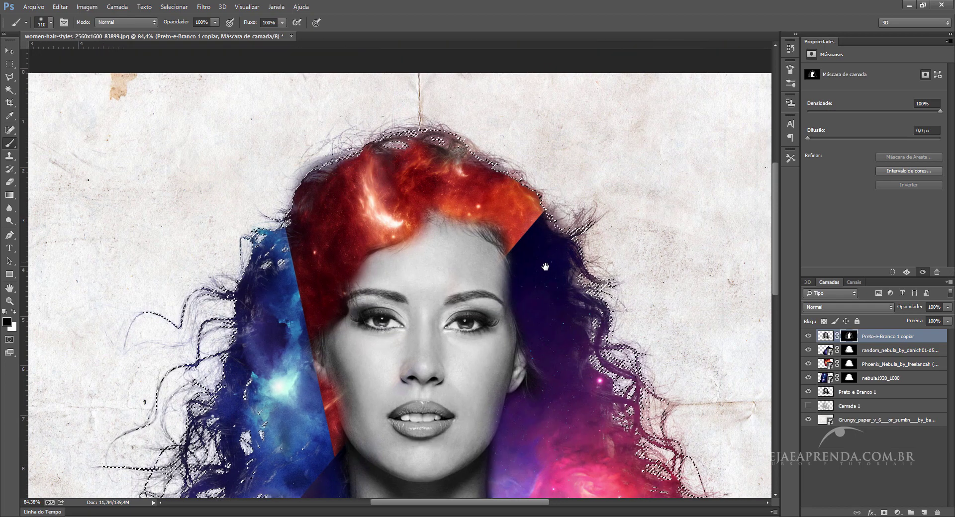
drag(452, 178, 482, 172)
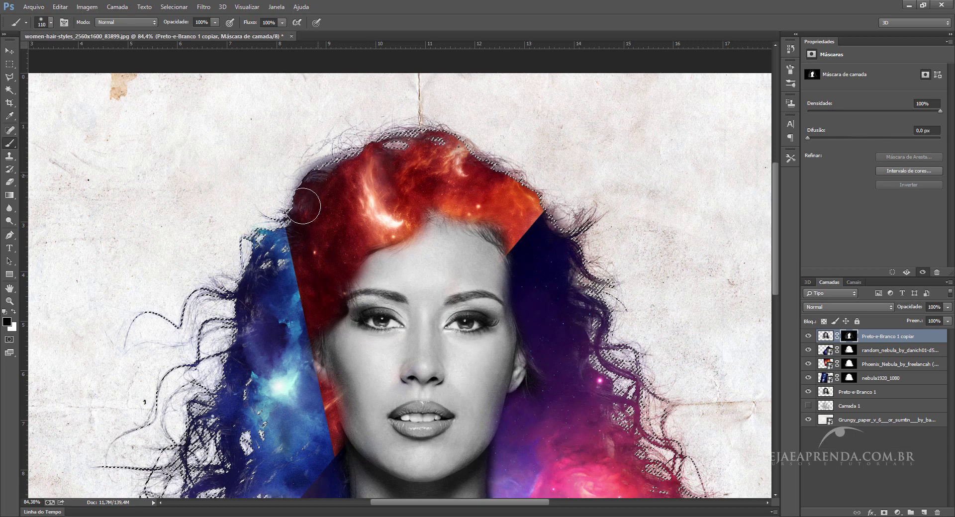
scroll(239, 286, down, 4)
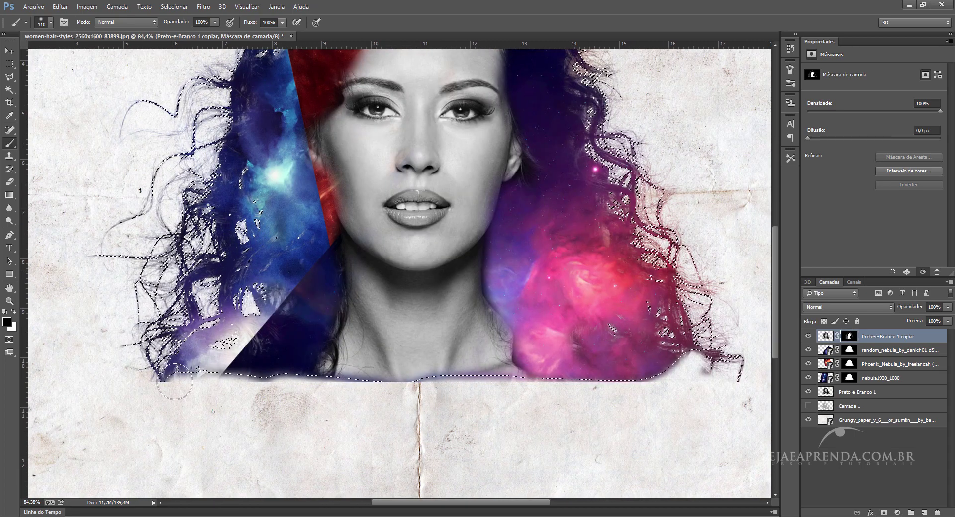
drag(194, 212, 159, 357)
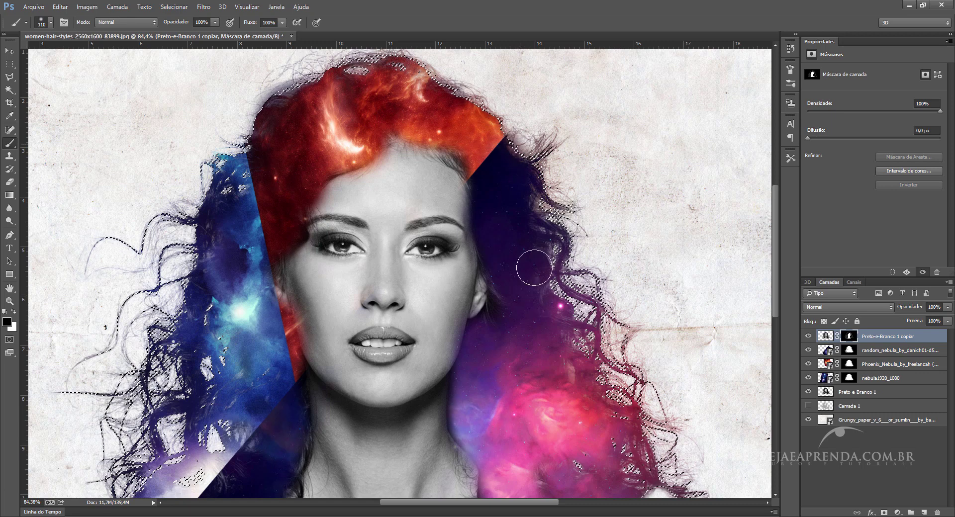
- Try restoring dark strands with white, undo those strokes, and deselect the hair selection
key(x)
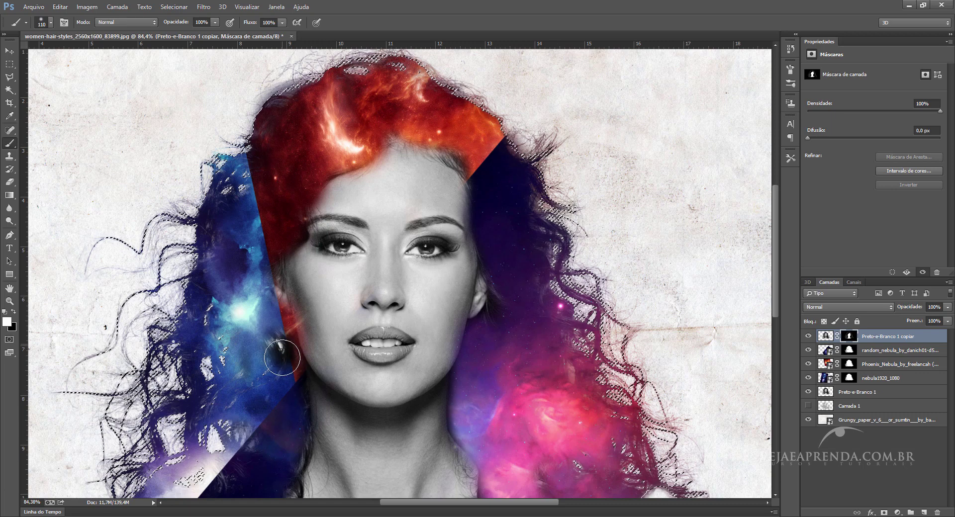
drag(279, 350, 269, 344)
drag(276, 387, 280, 416)
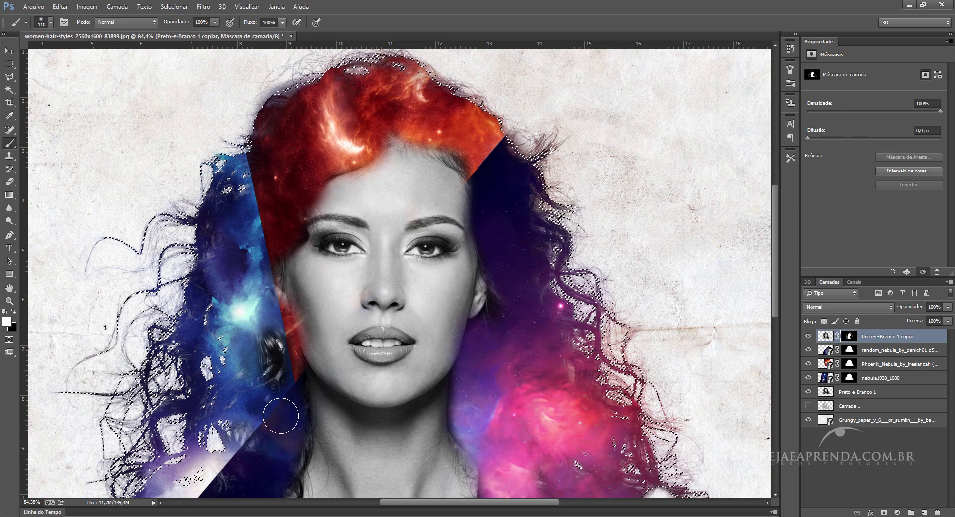
key(ctrl+z)
key(ctrl+z)
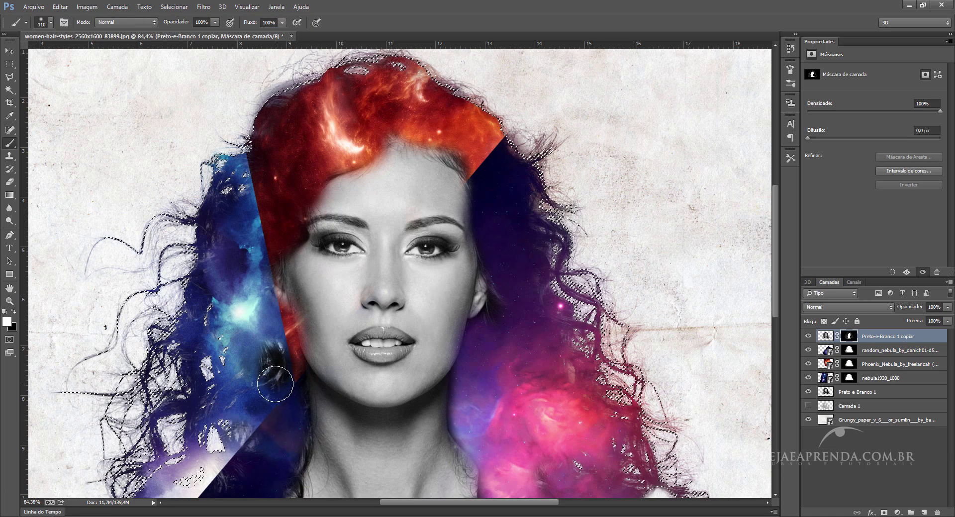
key(ctrl+z)
key(x)
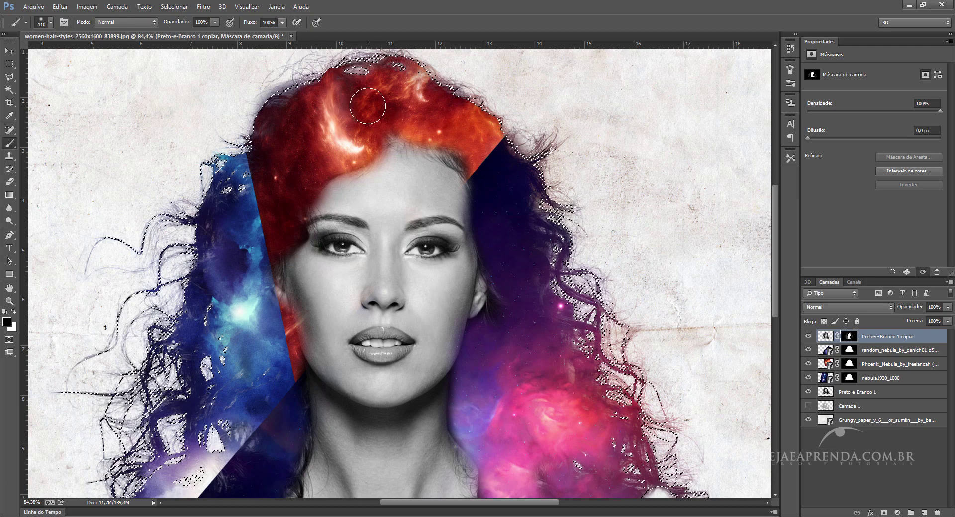
scroll(547, 223, down, 5)
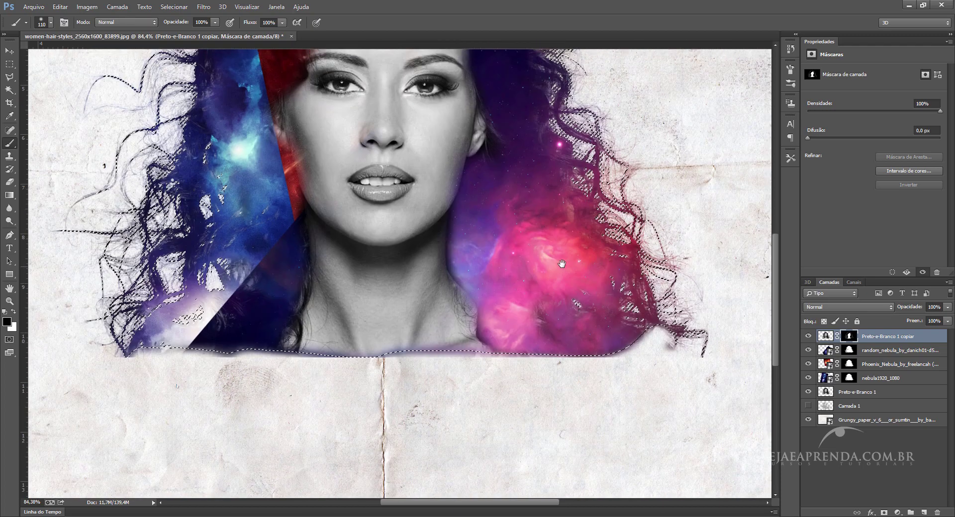
key(ctrl+d)
scroll(398, 249, up, 3)
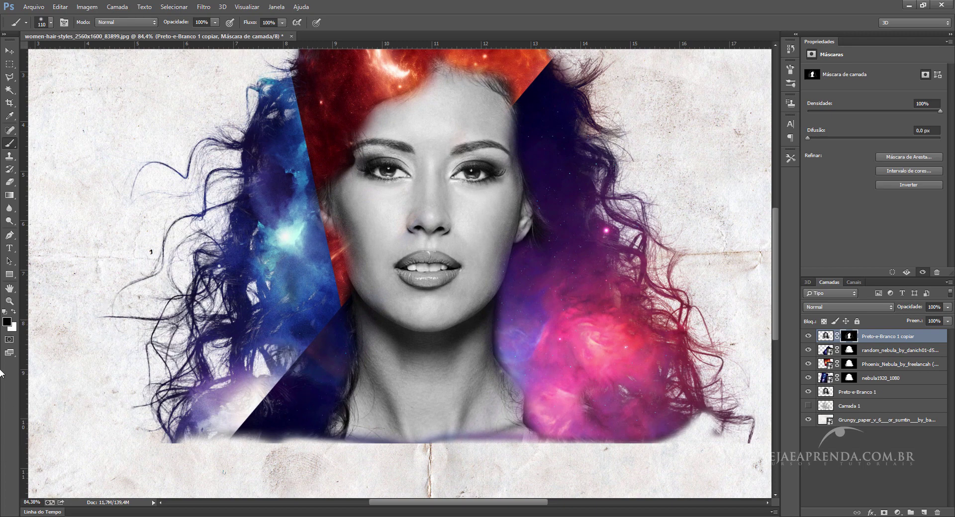
- Zoom out to the whole page and make the grey splash layer Camada 1 visible
click(9, 301)
drag(408, 395, 377, 395)
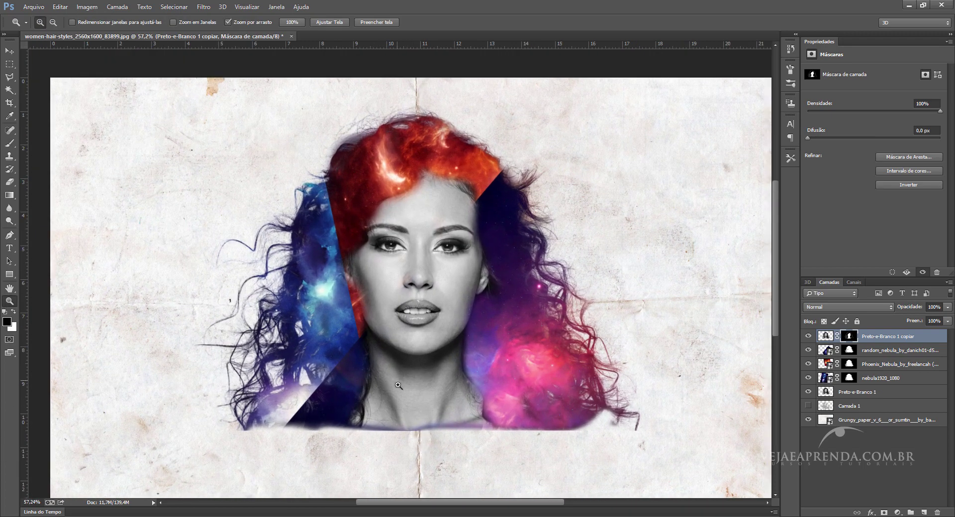
drag(397, 385, 768, 433)
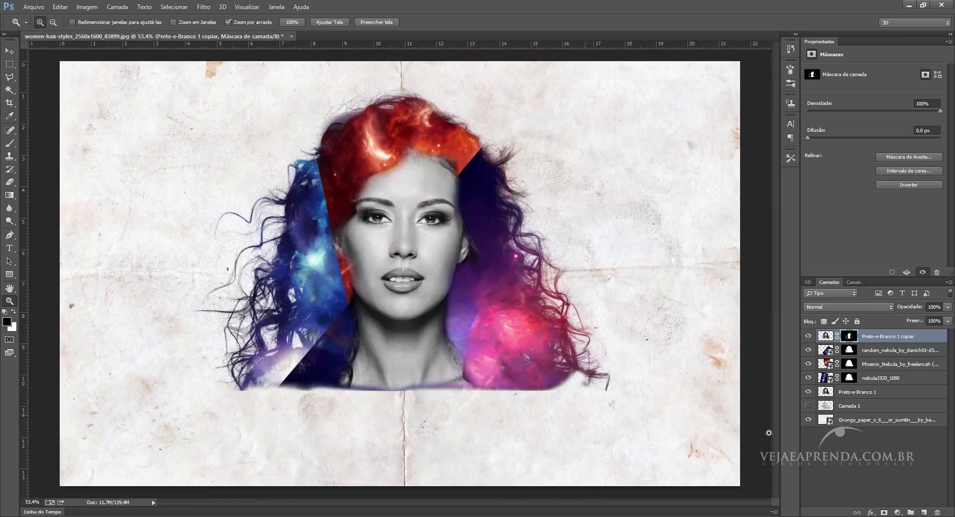
click(807, 406)
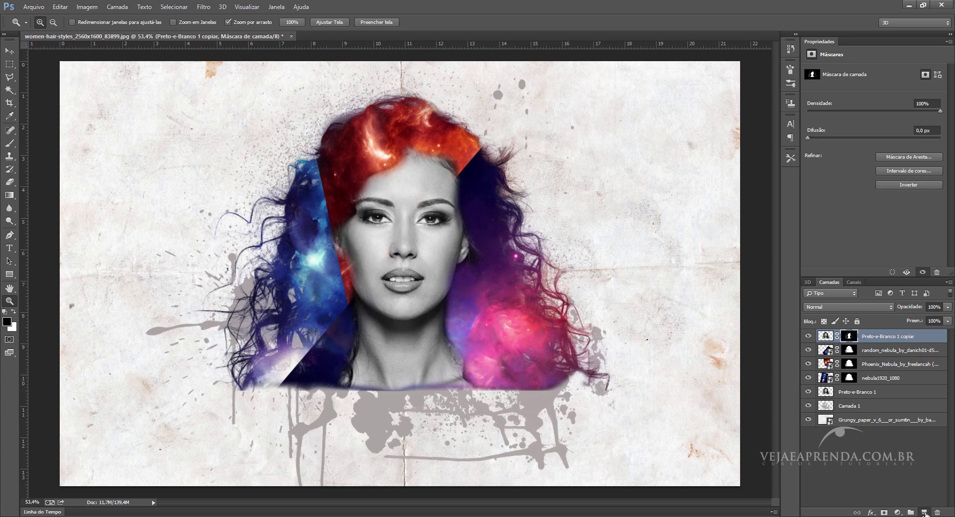
- Add a Mapa de degradê adjustment layer and start comparing gradient presets
click(896, 513)
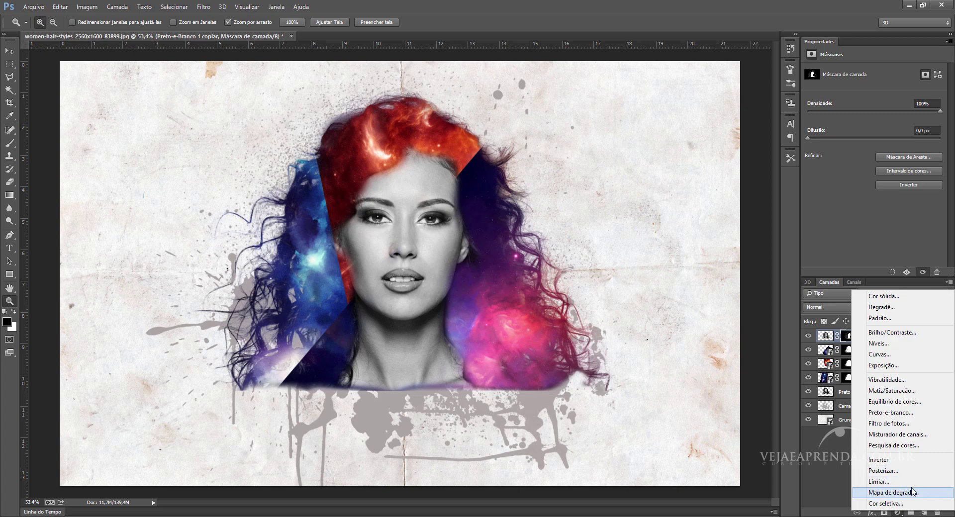
click(893, 493)
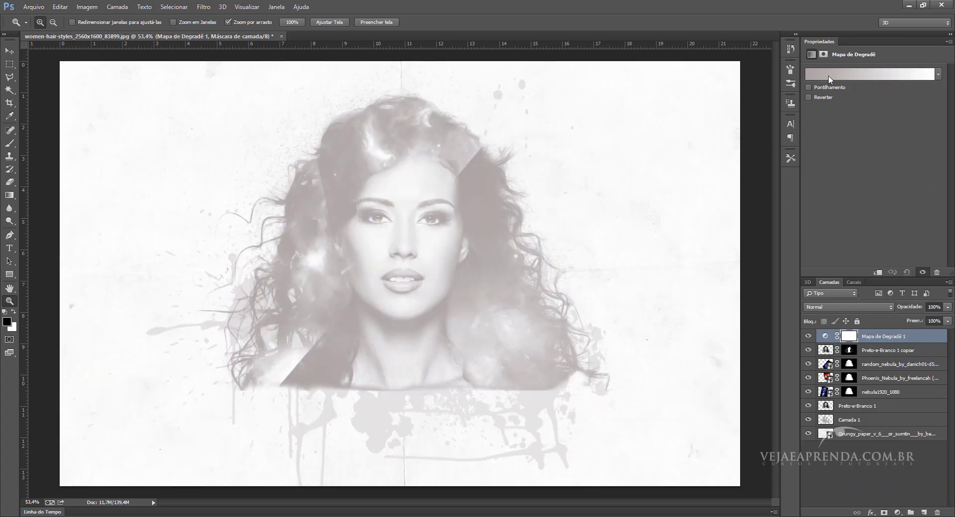
click(829, 75)
click(713, 180)
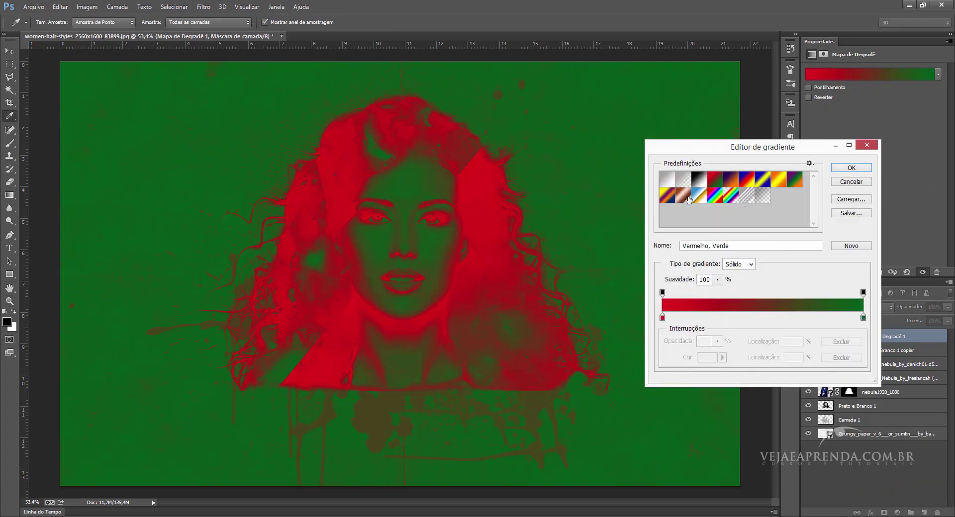
click(665, 199)
click(714, 179)
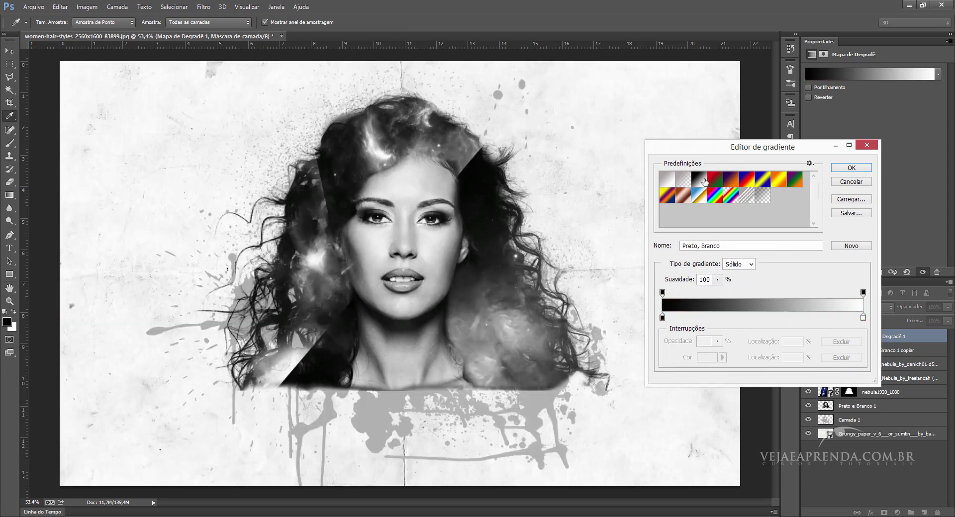
- Compare further presets and apply the Violeta, Laranja gradient to the map
click(765, 180)
click(790, 181)
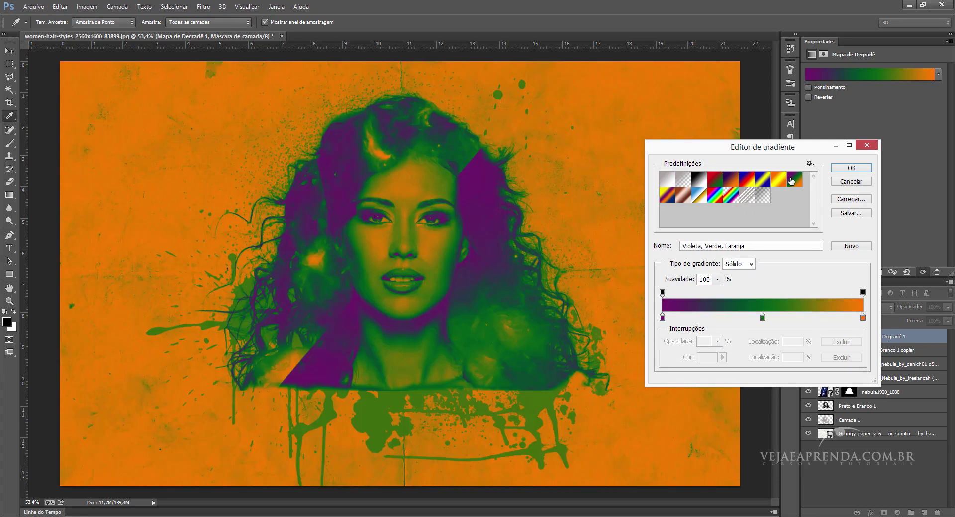
click(714, 180)
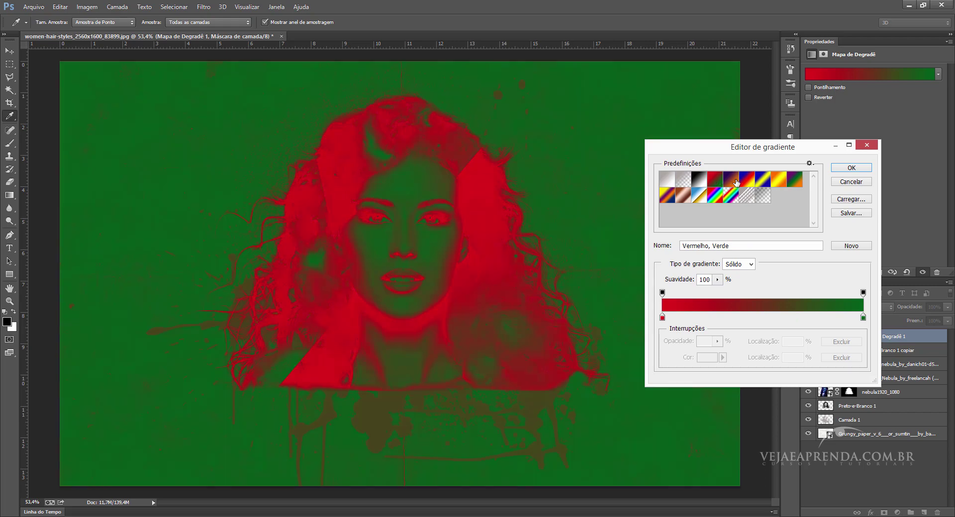
click(732, 181)
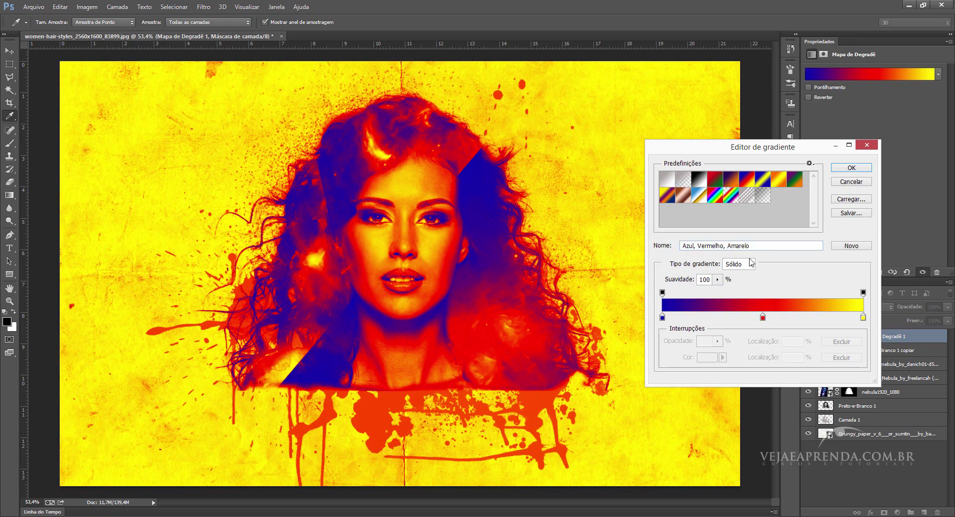
click(670, 199)
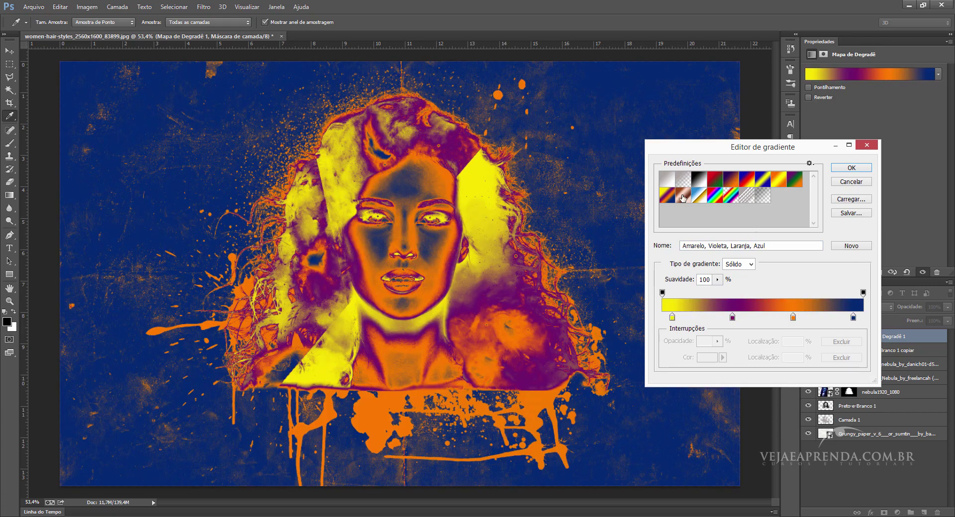
click(714, 181)
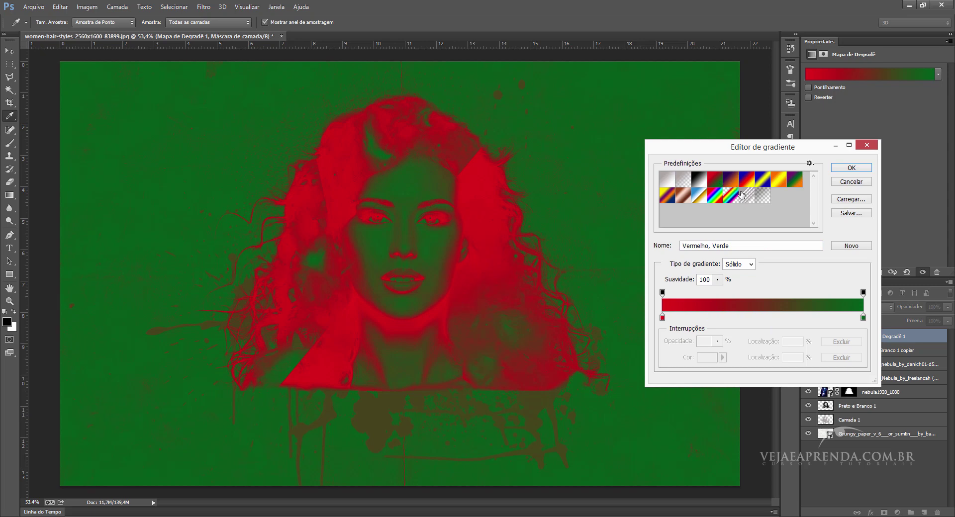
click(733, 179)
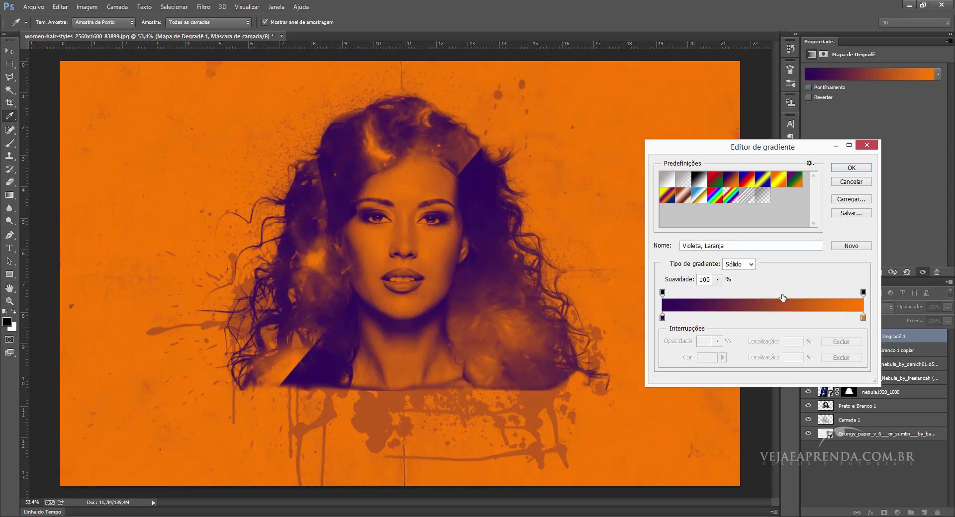
click(861, 169)
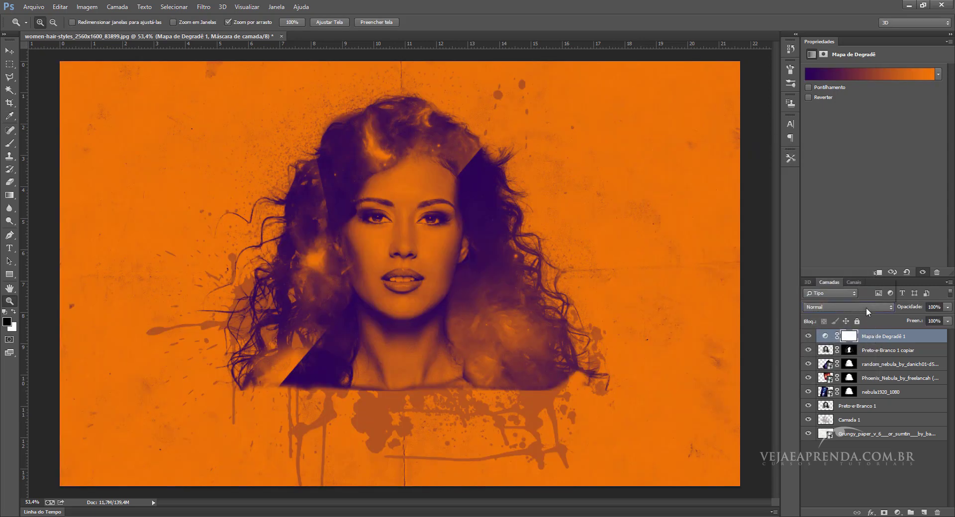
click(866, 307)
- Set the purple-to-orange gradient map to Divide blending at 43% opacity, zoom in, and list adjustment types
click(836, 130)
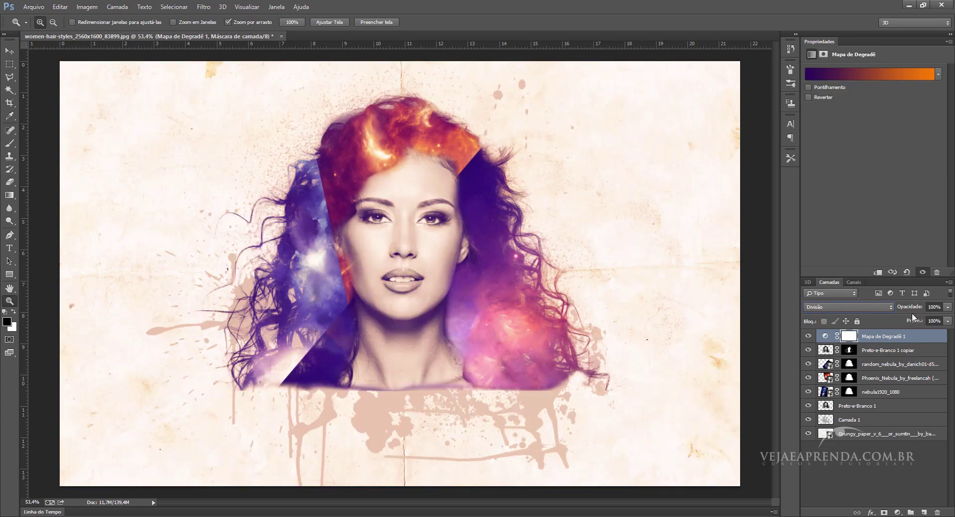
drag(902, 309, 909, 310)
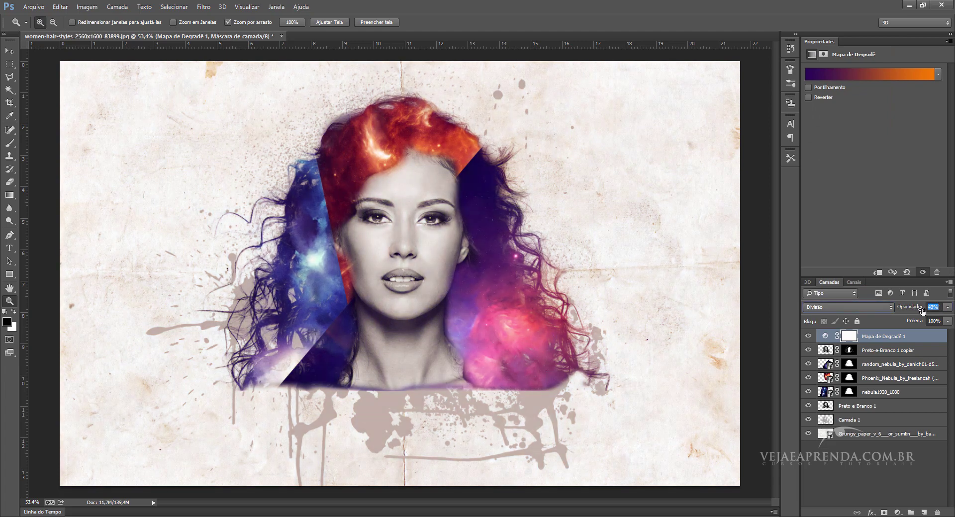
drag(432, 253, 503, 280)
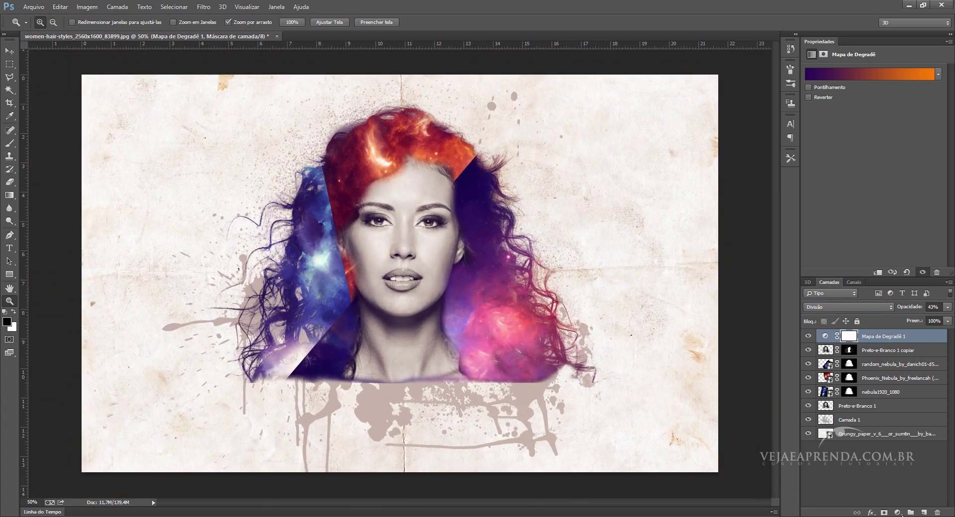
click(900, 513)
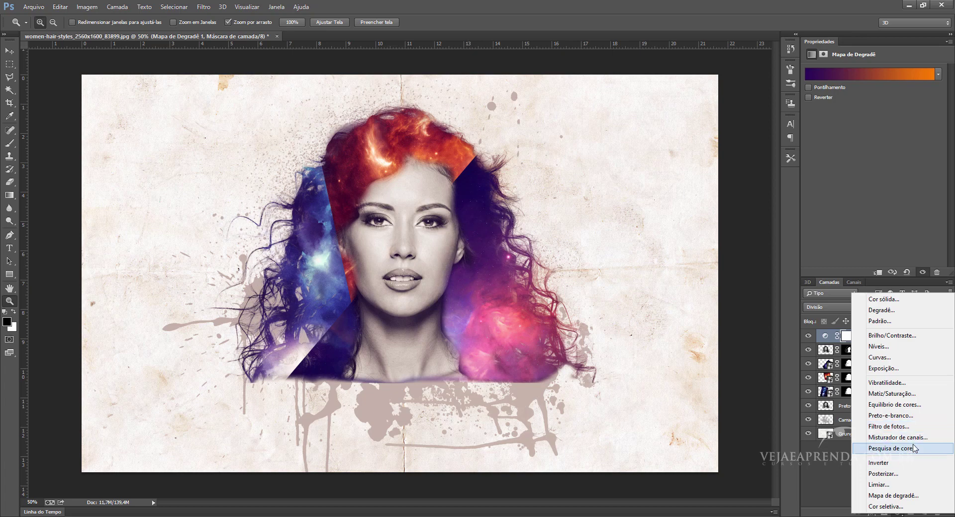
- Add a Mapa de Degradê using the Preto, Branco preset, blended as Sobrepor at 30% opacity
click(914, 496)
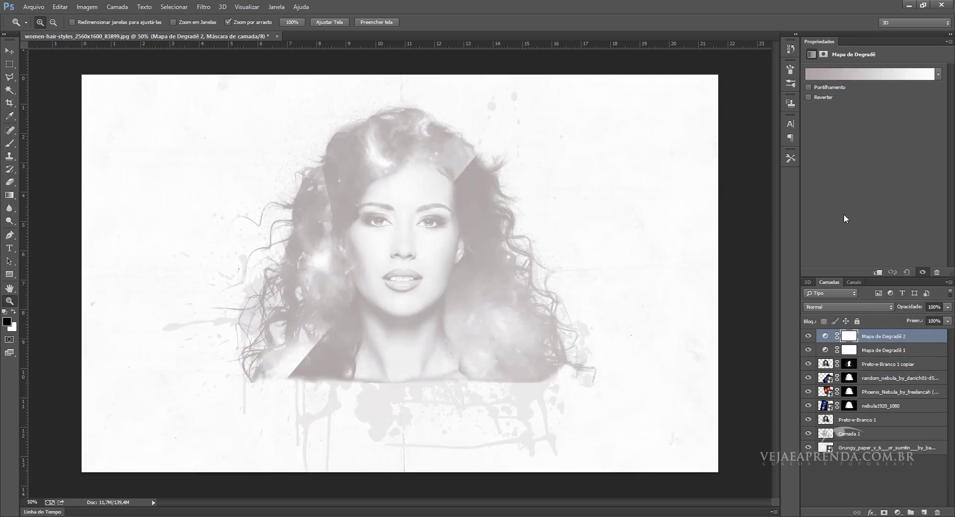
click(862, 74)
click(699, 180)
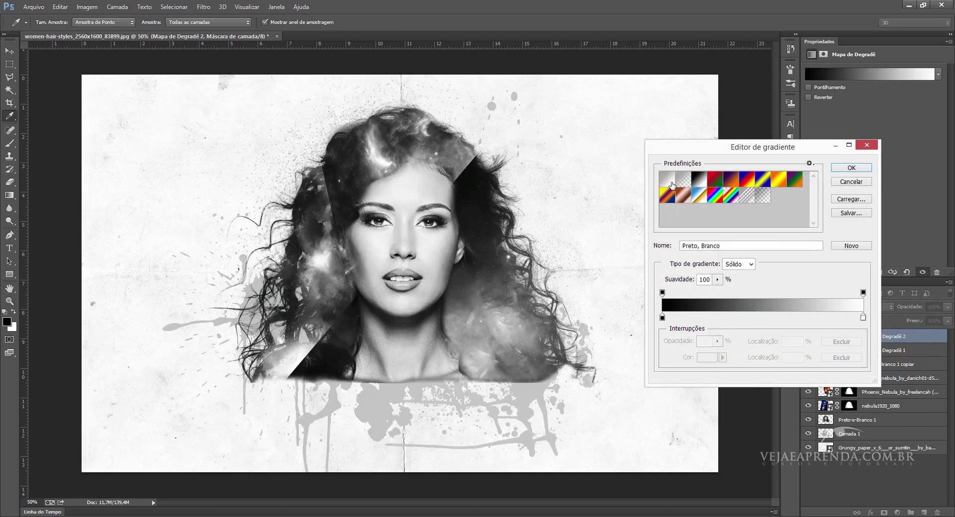
click(864, 168)
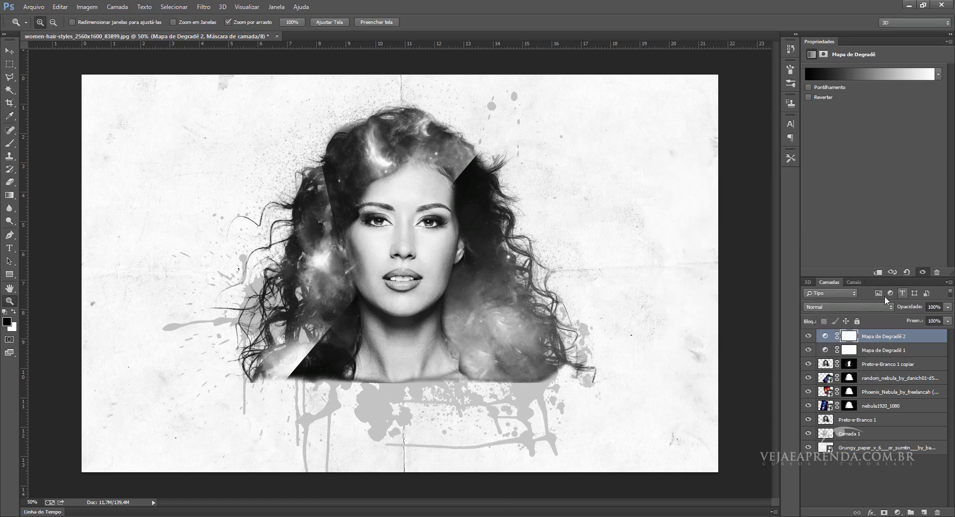
click(845, 307)
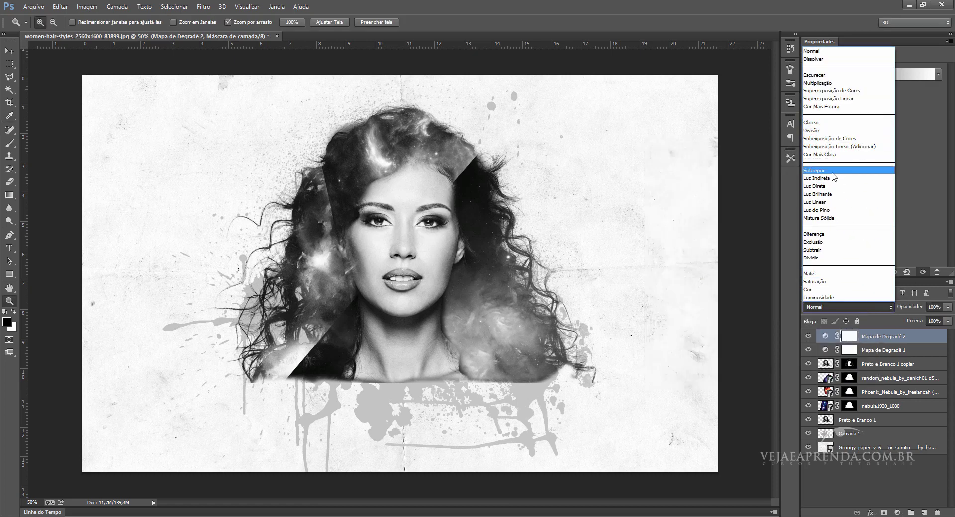
click(826, 170)
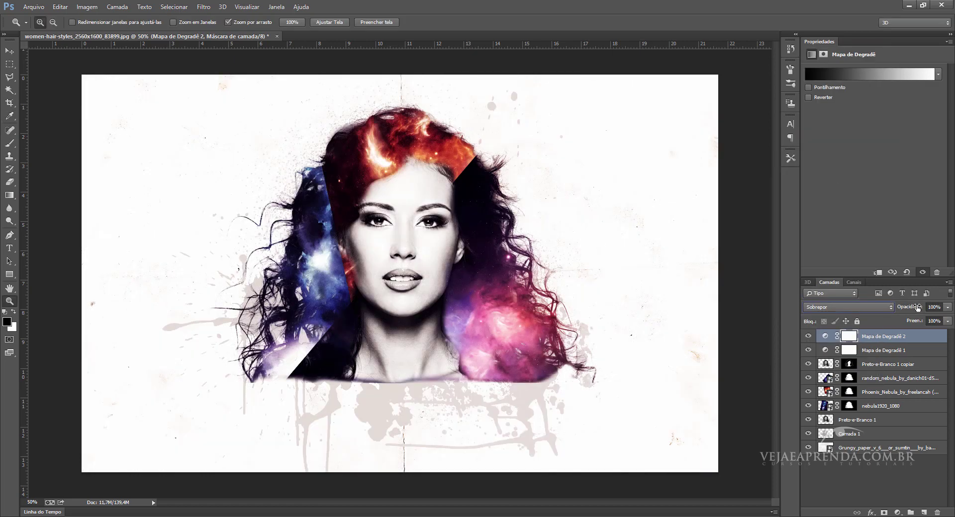
text(67)
key(Return)
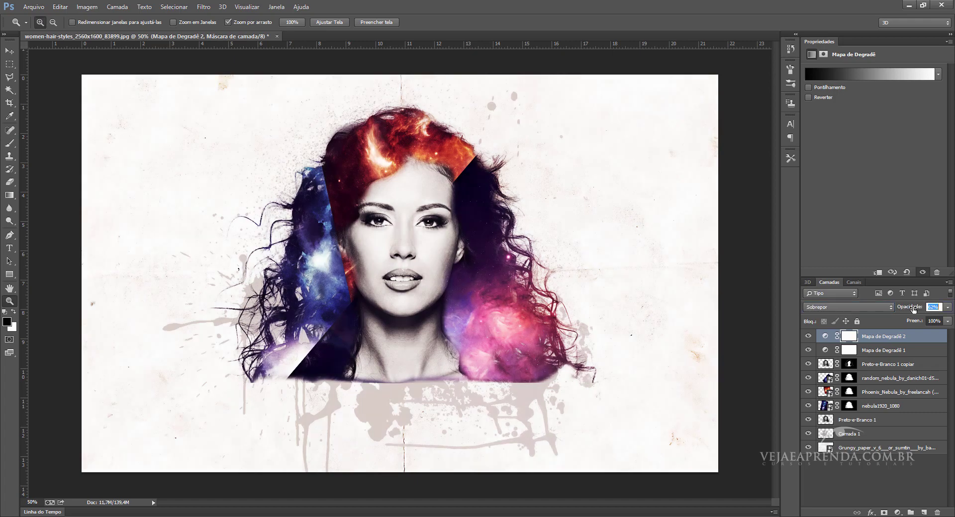
drag(913, 309, 904, 312)
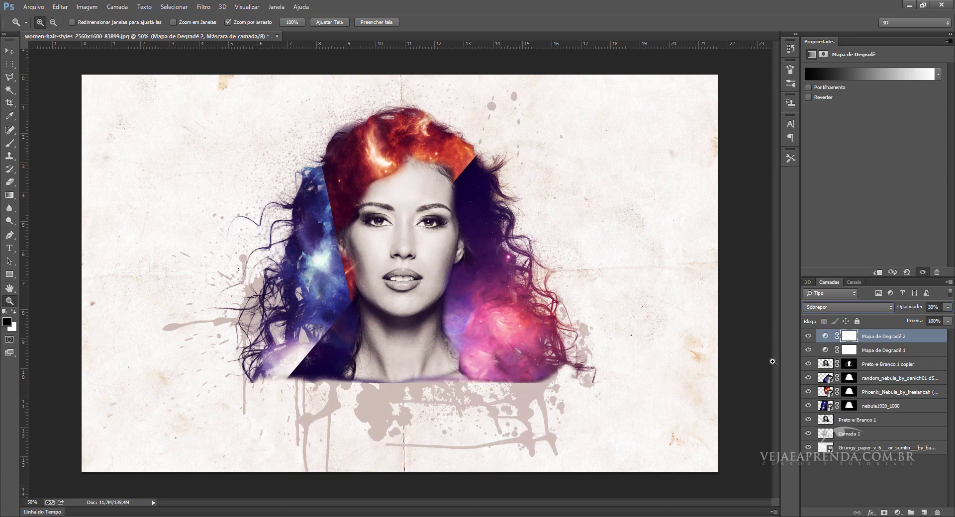
drag(434, 237, 462, 257)
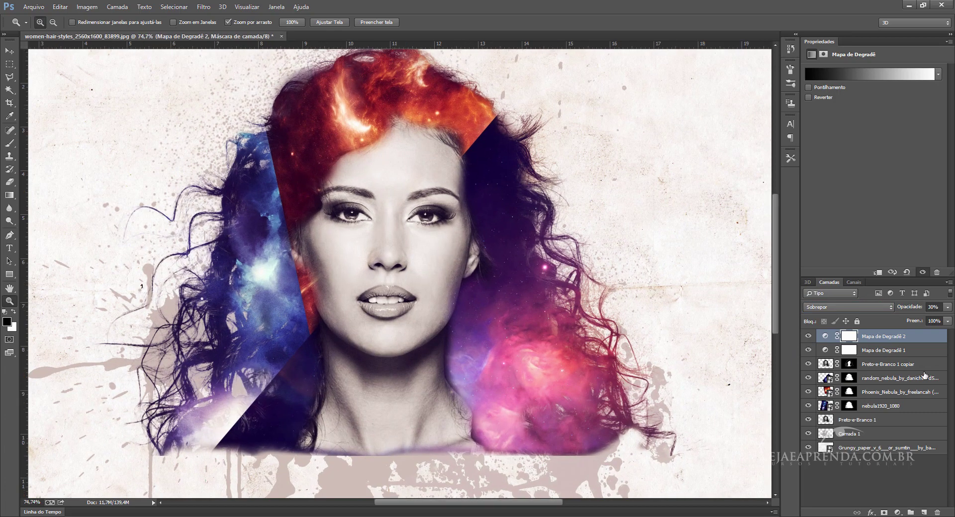
- Hide the overlay gradient map, Preto-e-Branco 1, paper and face layers, and select the random nebula layer
click(808, 336)
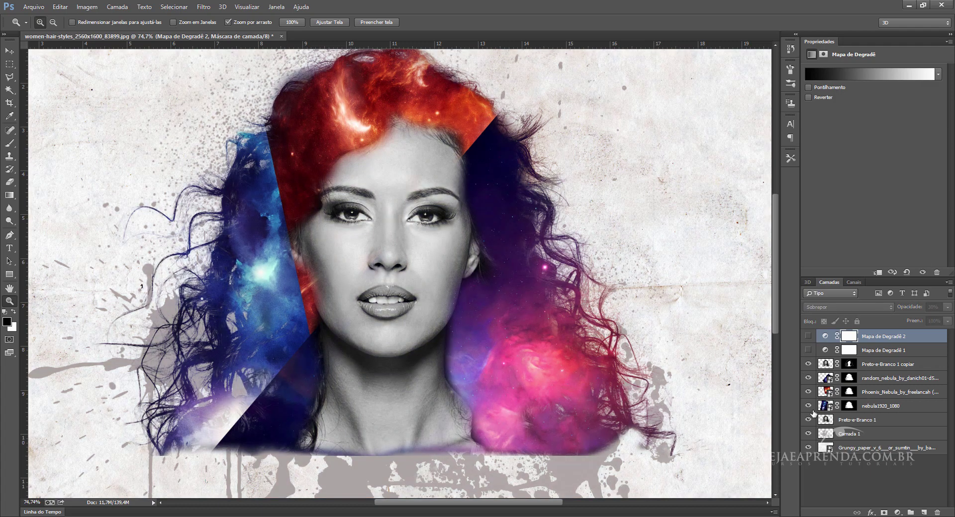
click(809, 420)
click(808, 447)
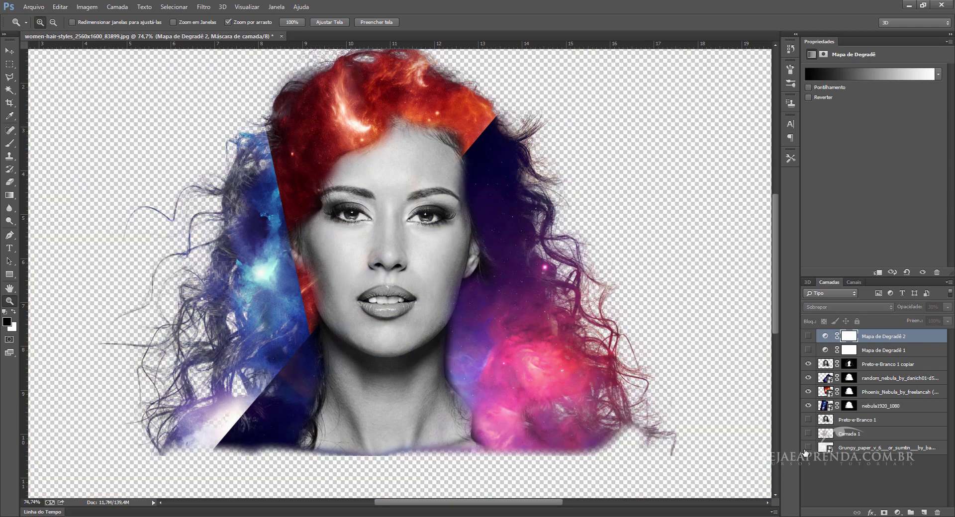
click(808, 364)
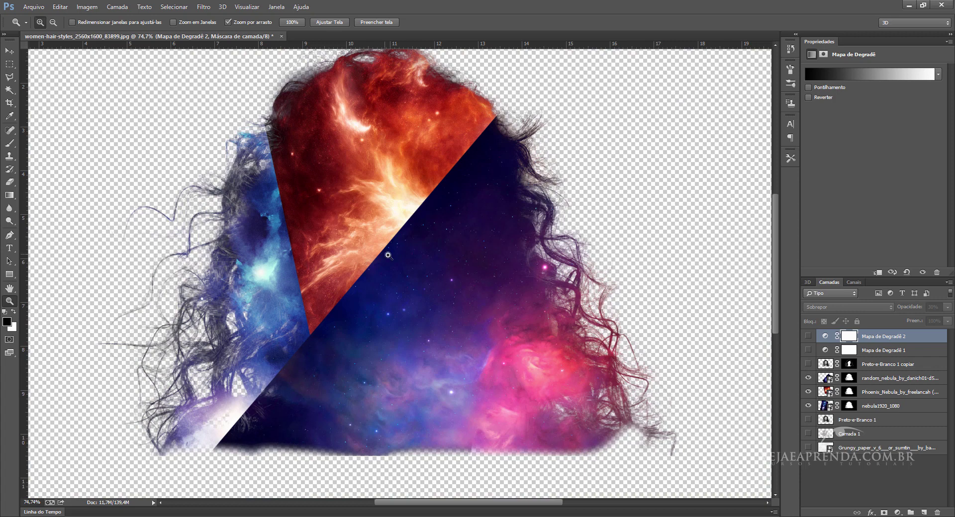
click(824, 378)
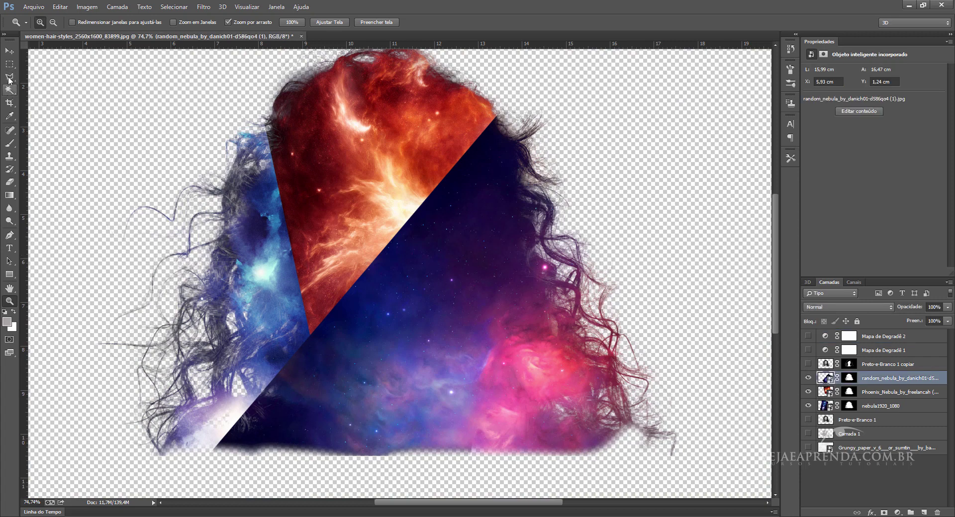
click(10, 144)
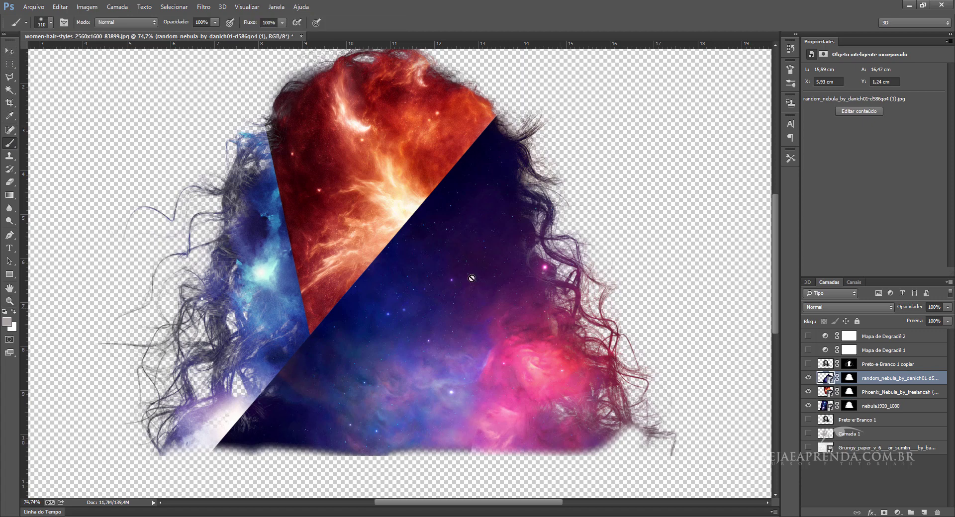
- Rasterize the random nebula smart object layer with Rasterizar Camada
click(9, 182)
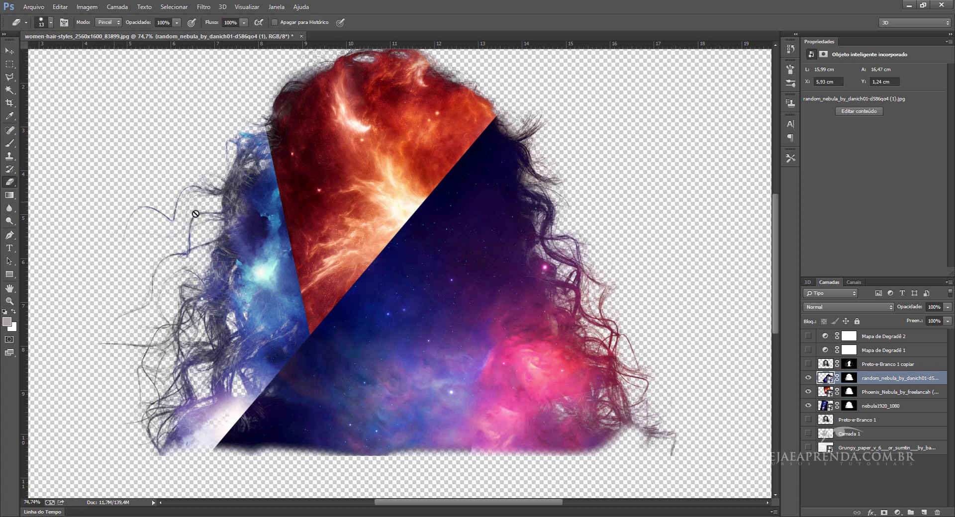
right_click(277, 227)
click(822, 381)
right_click(821, 381)
click(901, 413)
right_click(892, 384)
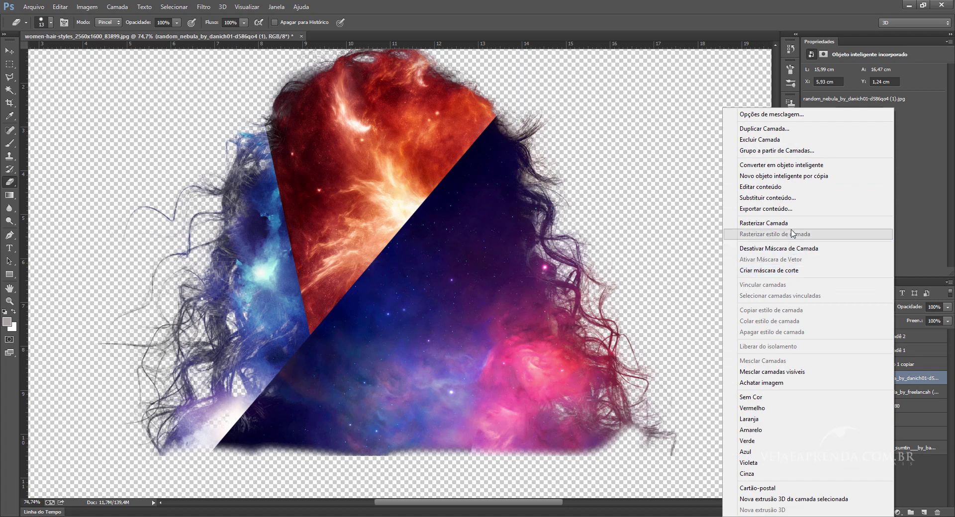
click(793, 224)
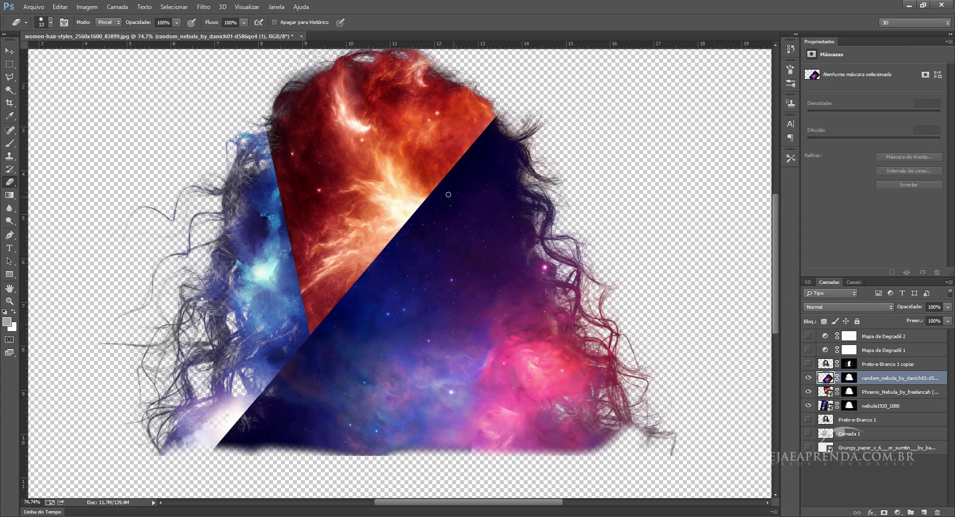
- Erase along the diagonal nebula seam with a 68 px, 0% hardness eraser
right_click(437, 208)
drag(495, 232, 476, 255)
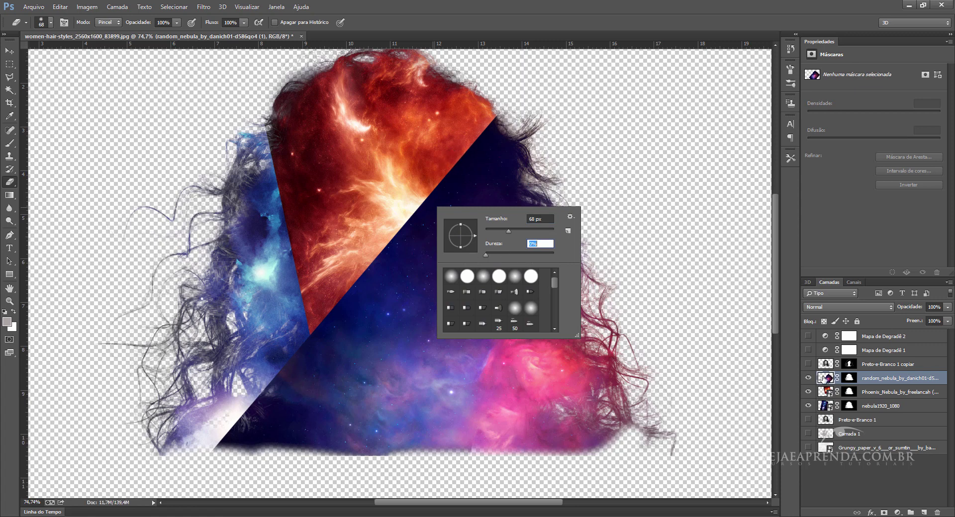
key(Return)
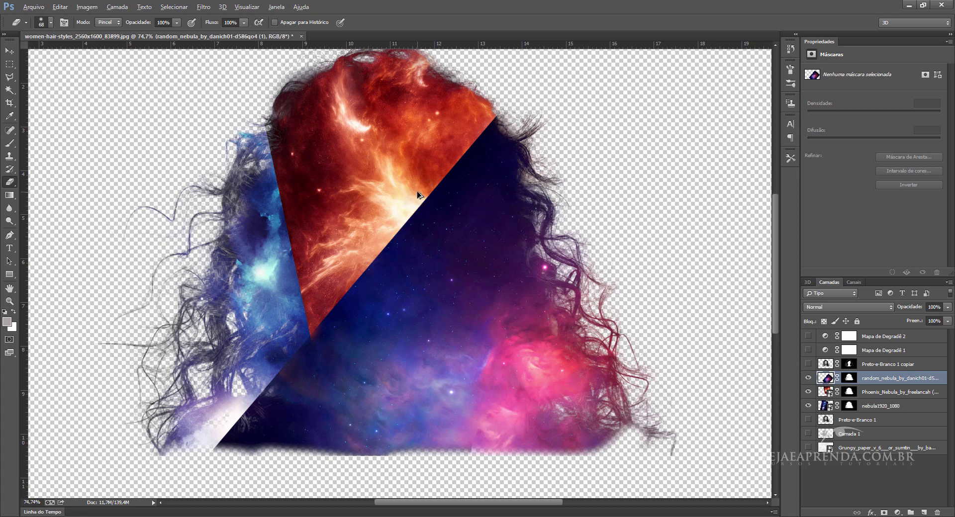
mouse_move(479, 158)
mouse_down()
mouse_move(477, 147)
mouse_move(436, 198)
mouse_up()
key(ctrl+z)
mouse_move(321, 318)
mouse_down()
mouse_move(460, 148)
mouse_move(429, 185)
mouse_up()
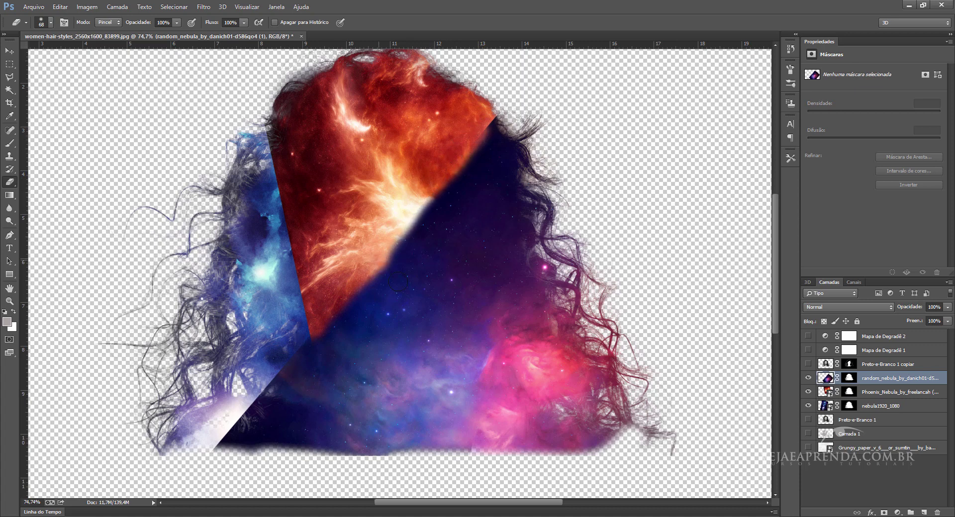
- Show the face and overlay gradient map again, and soften the top and lower-left nebula edges
click(808, 364)
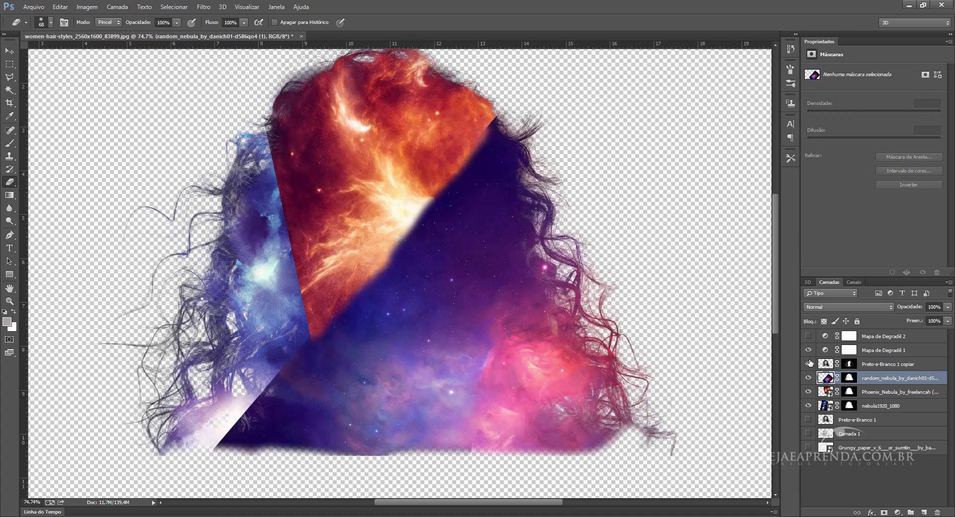
click(808, 336)
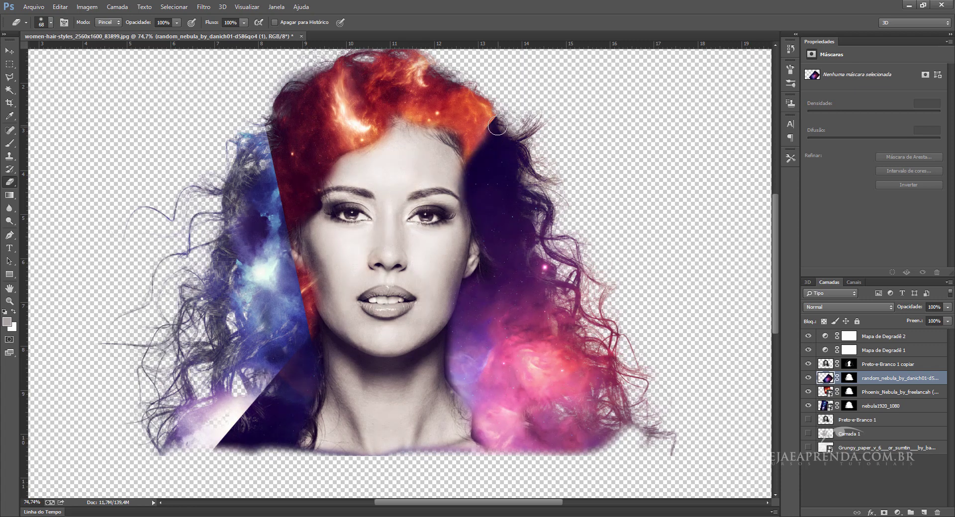
drag(498, 126, 489, 134)
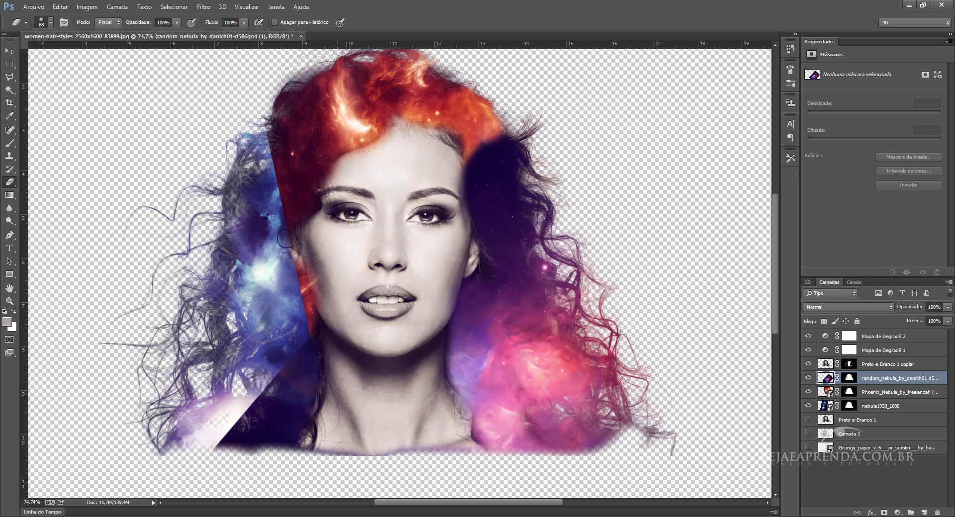
mouse_move(259, 390)
mouse_down()
mouse_move(216, 434)
mouse_move(293, 351)
mouse_up()
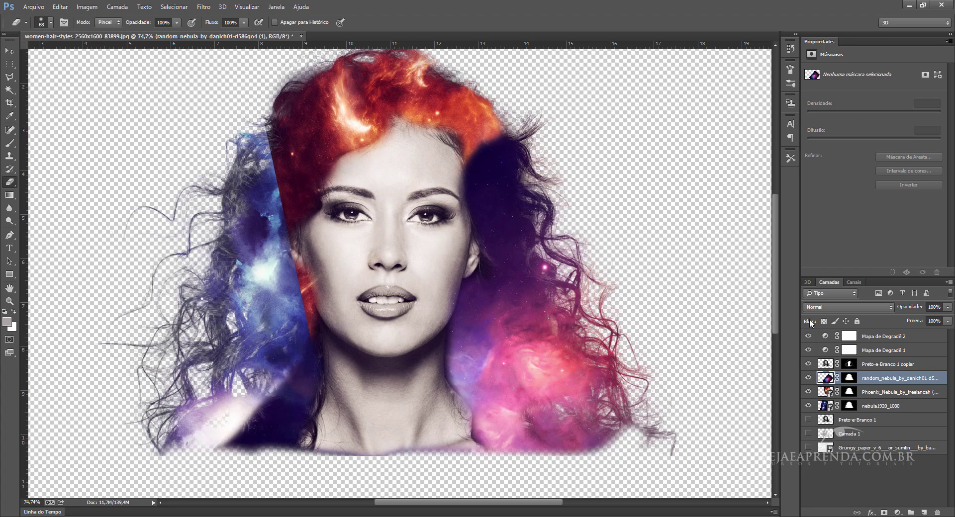
- Show the Preto-e-Branco 1, splatter and paper layers, then zoom out to center the composition
click(808, 420)
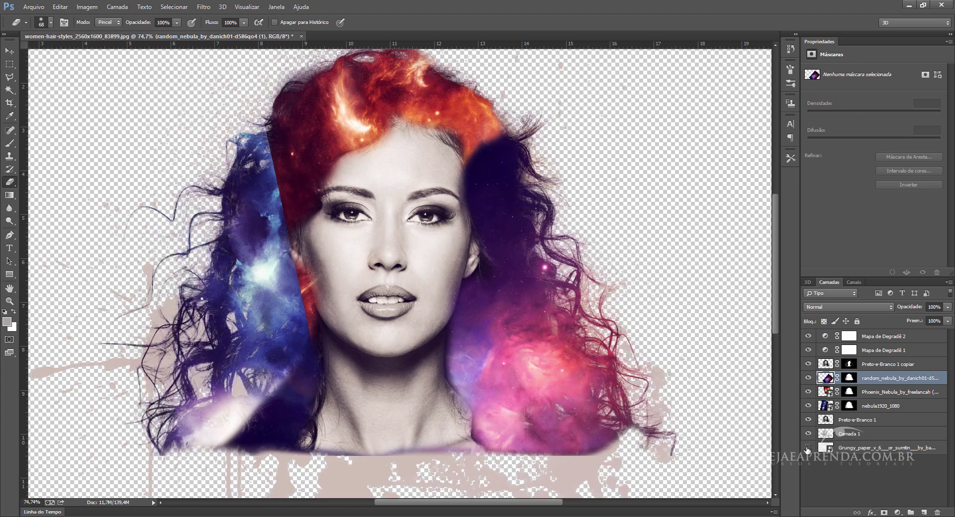
click(808, 448)
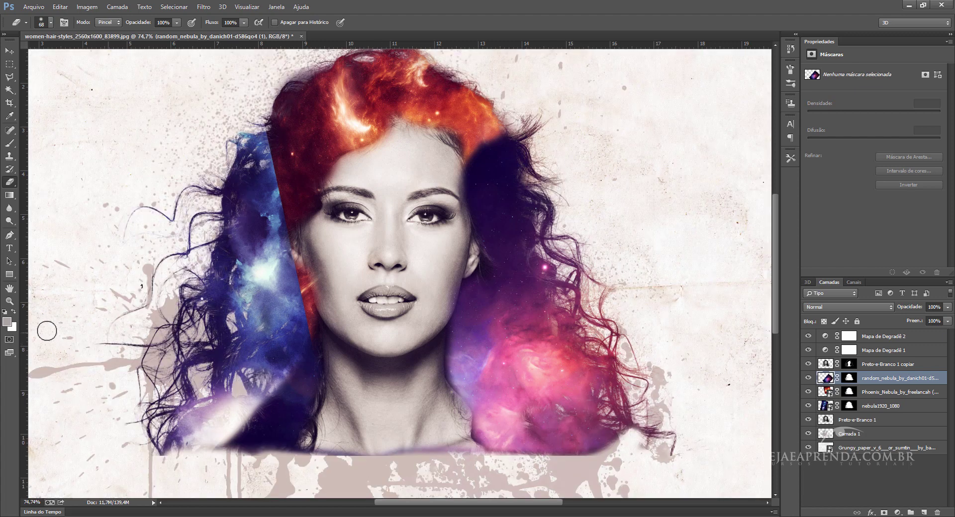
click(9, 302)
alt+click(344, 248)
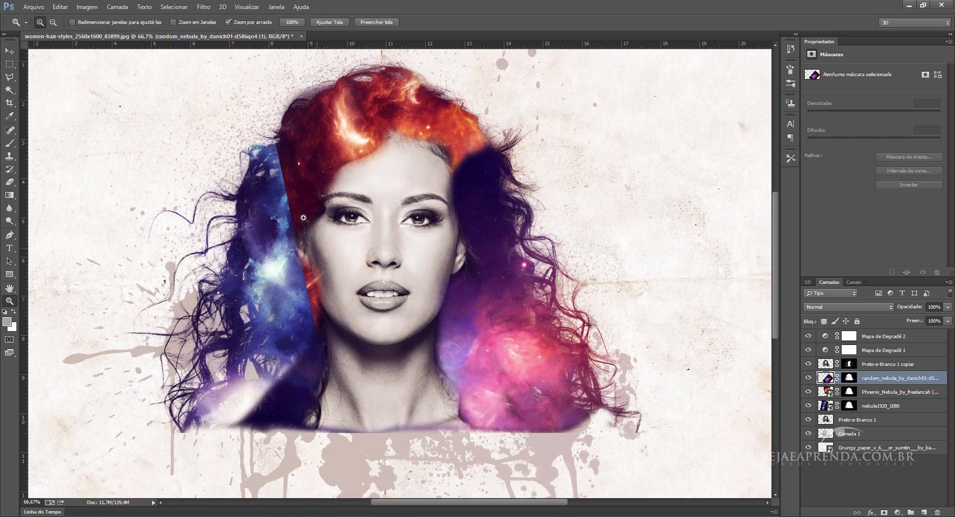
drag(304, 218, 329, 231)
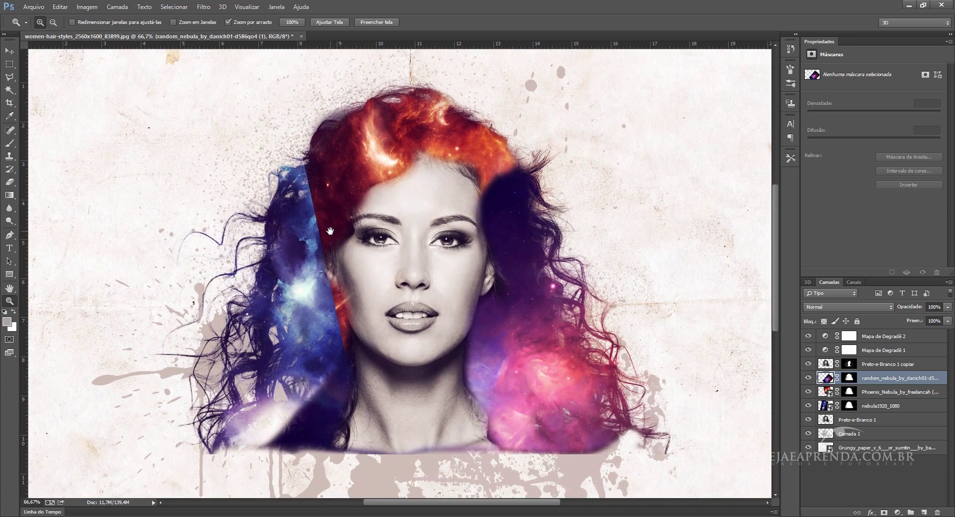